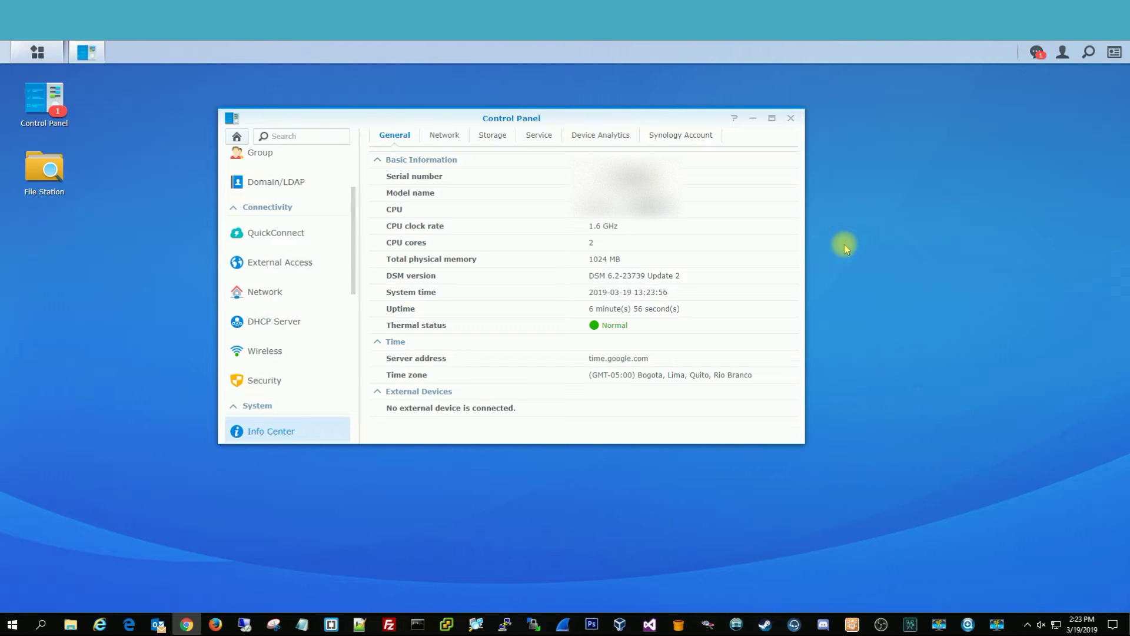
Close the Control Panel system information window, leaving the empty DSM desktop
click(790, 118)
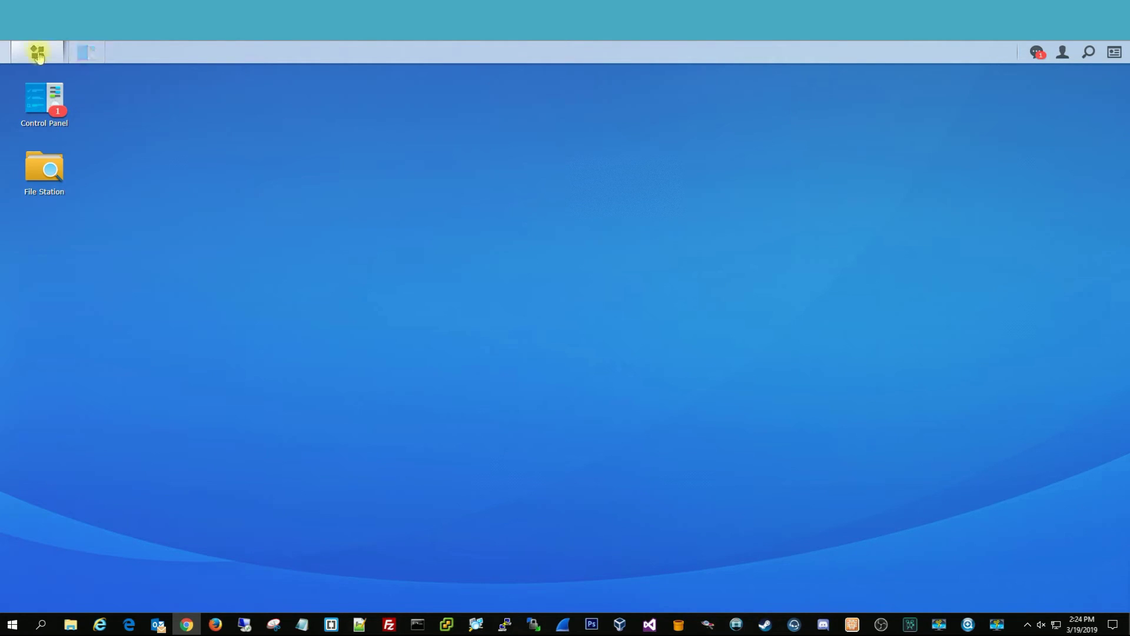
Open the Reset tab of Control Panel's Update & Restore settings
click(33, 97)
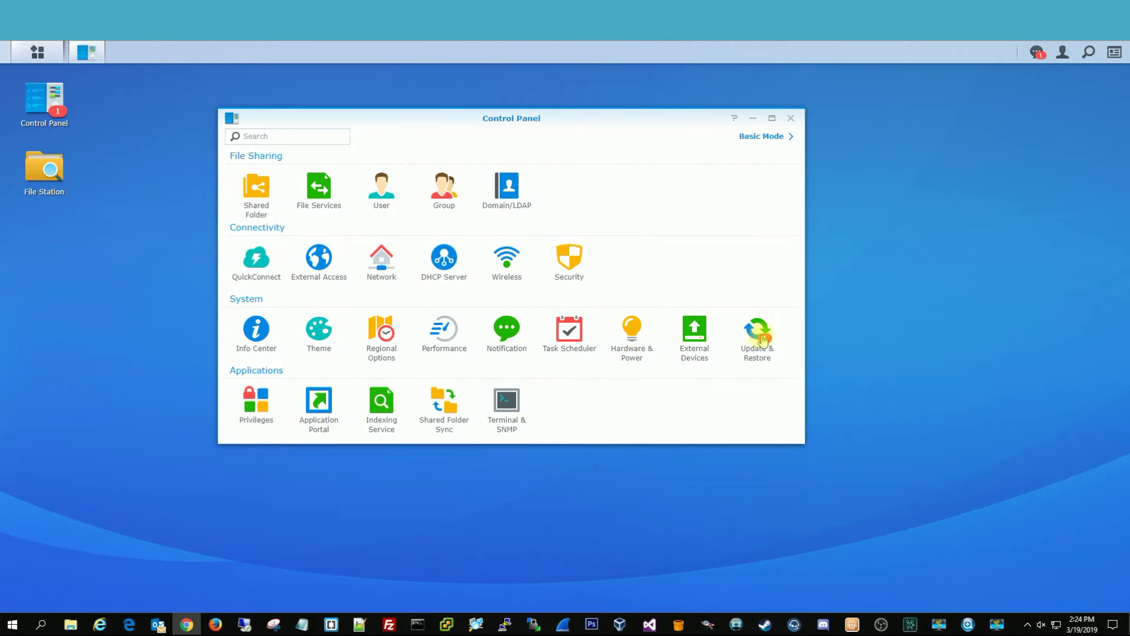
click(758, 330)
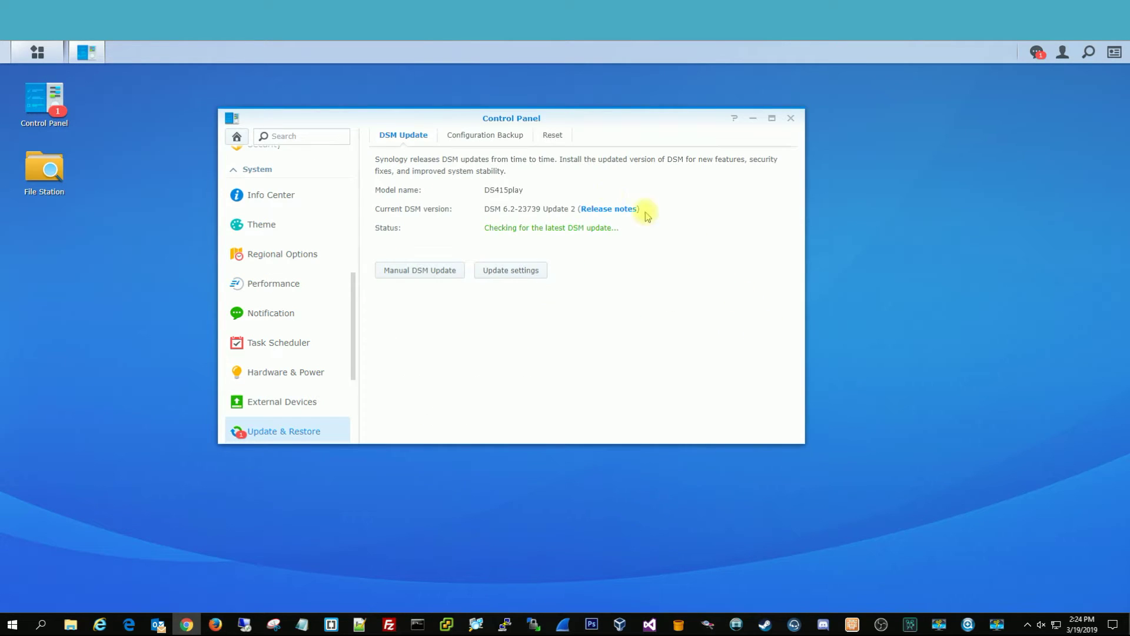
click(555, 141)
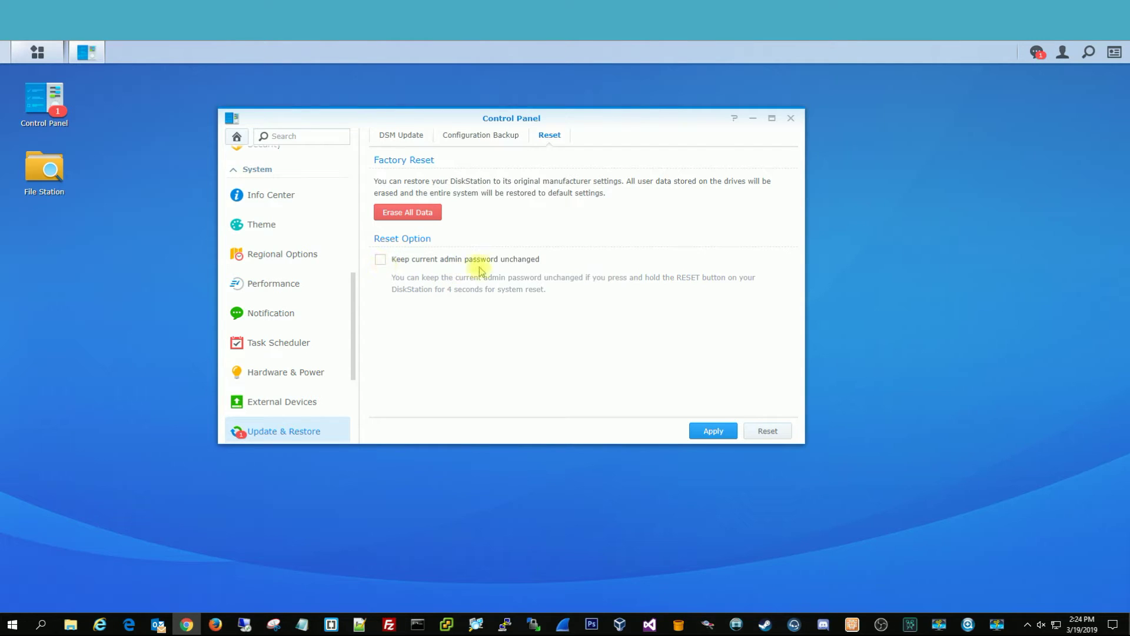
Erase all data, acknowledging the warning and entering the DSM account password, to factory-reset the DiskStation
click(426, 220)
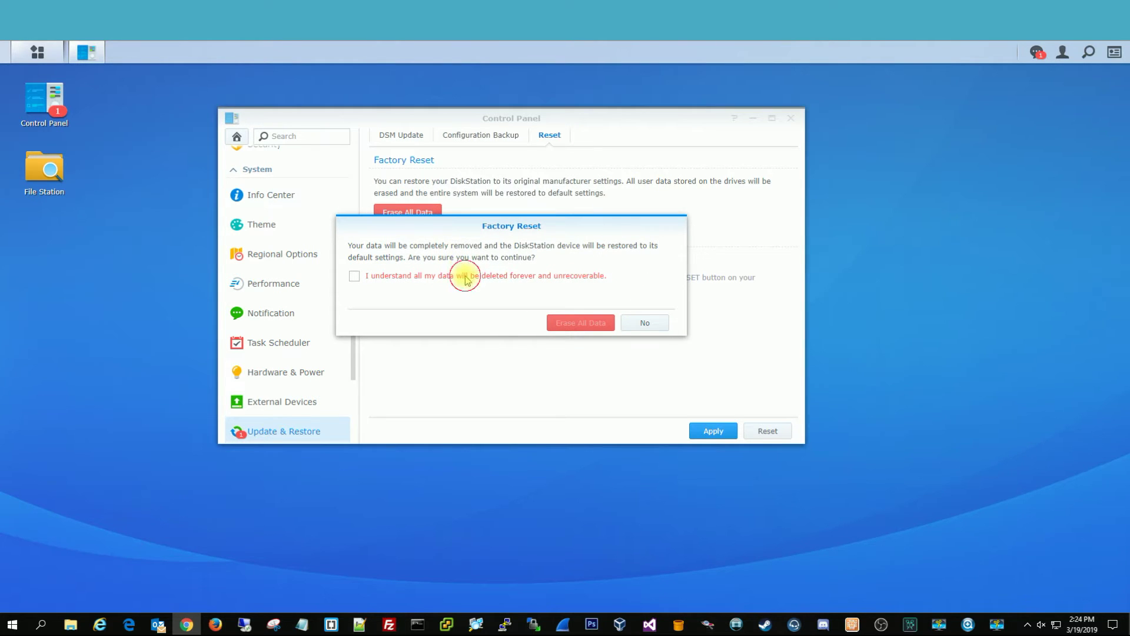
click(465, 276)
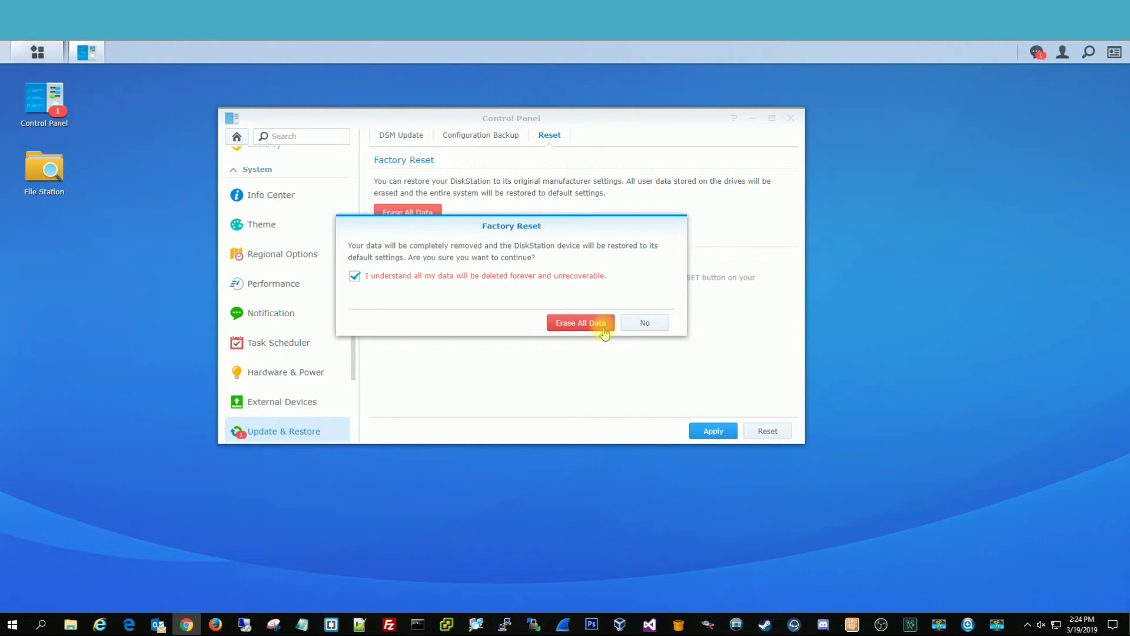
click(604, 333)
click(559, 268)
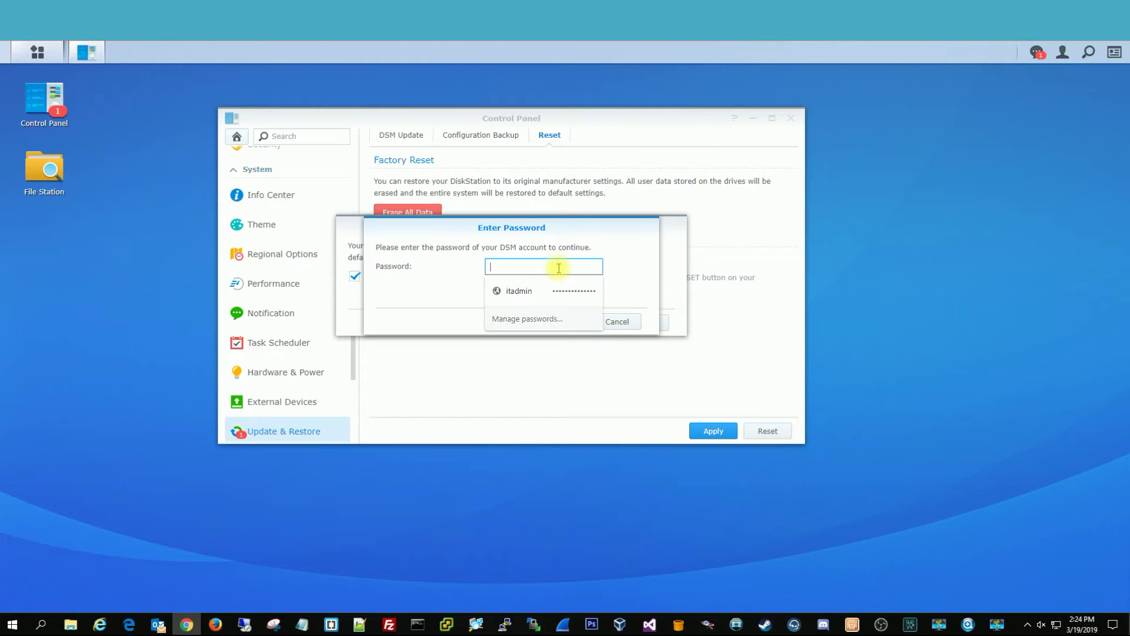
text(•••••••)
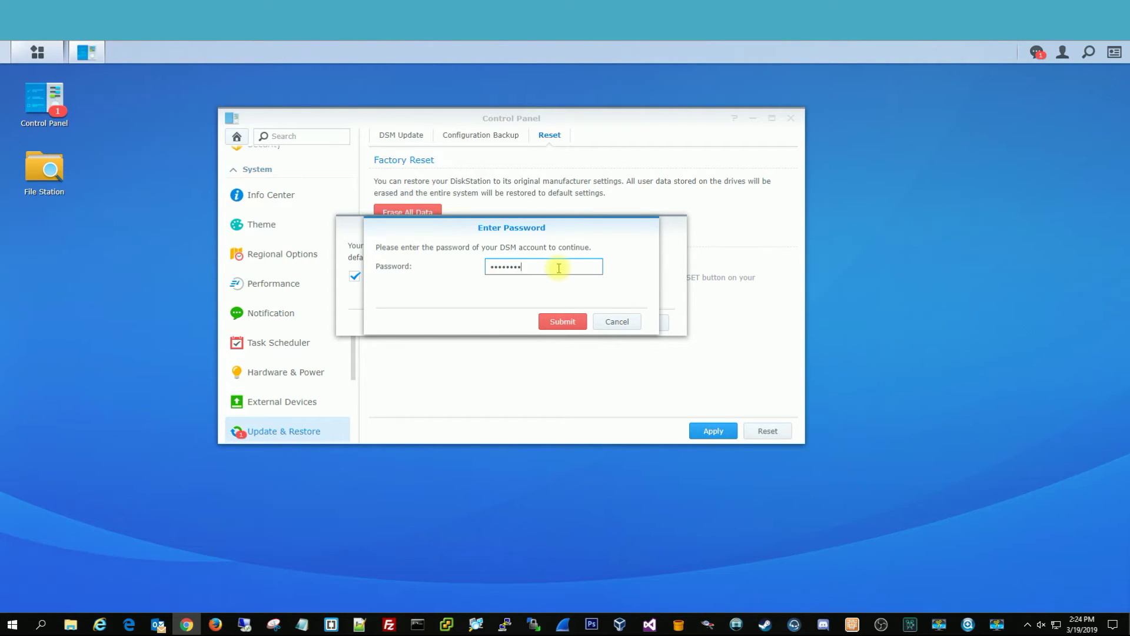
text(•)
click(564, 321)
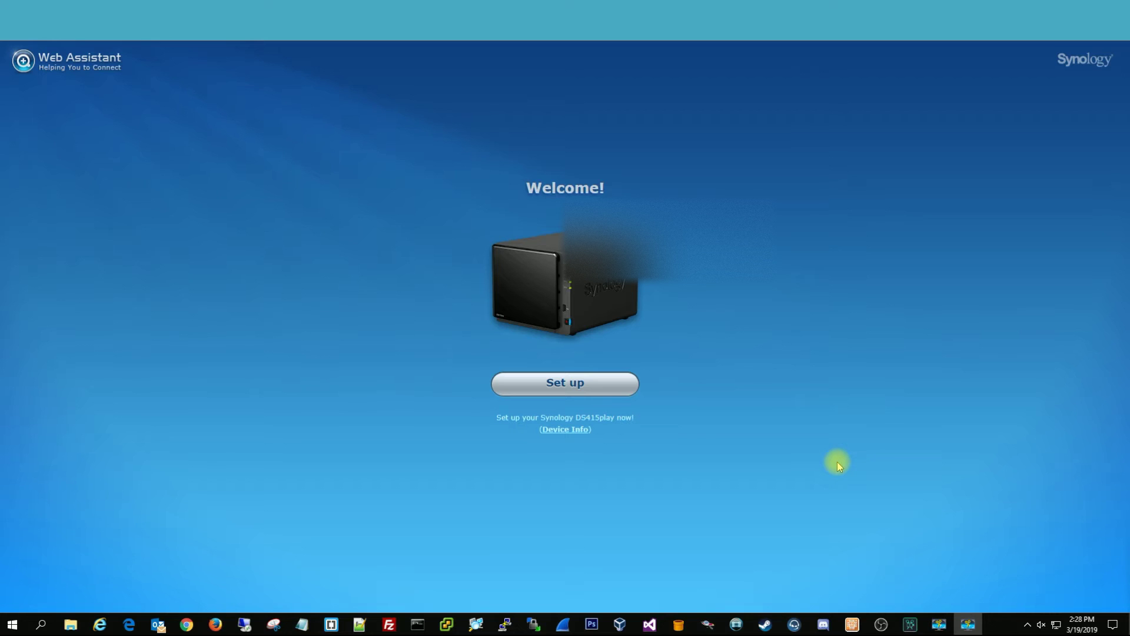
Launch Synology Assistant via a 'sy' search and connect to the DiskStation at 192.168.8.122
click(11, 624)
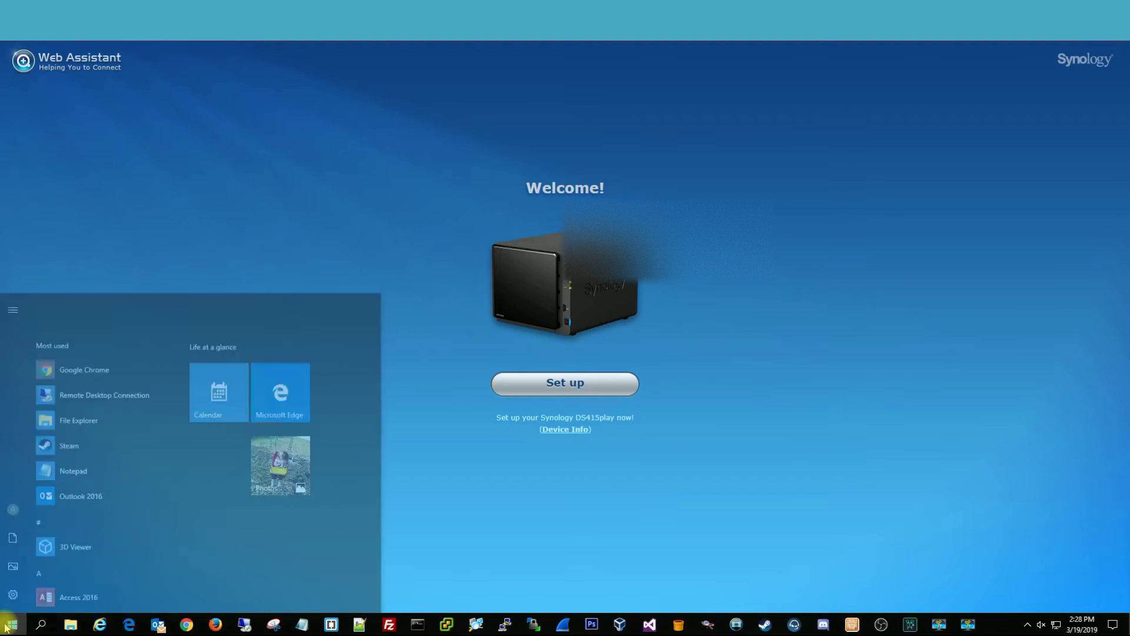
text(sy)
key(Return)
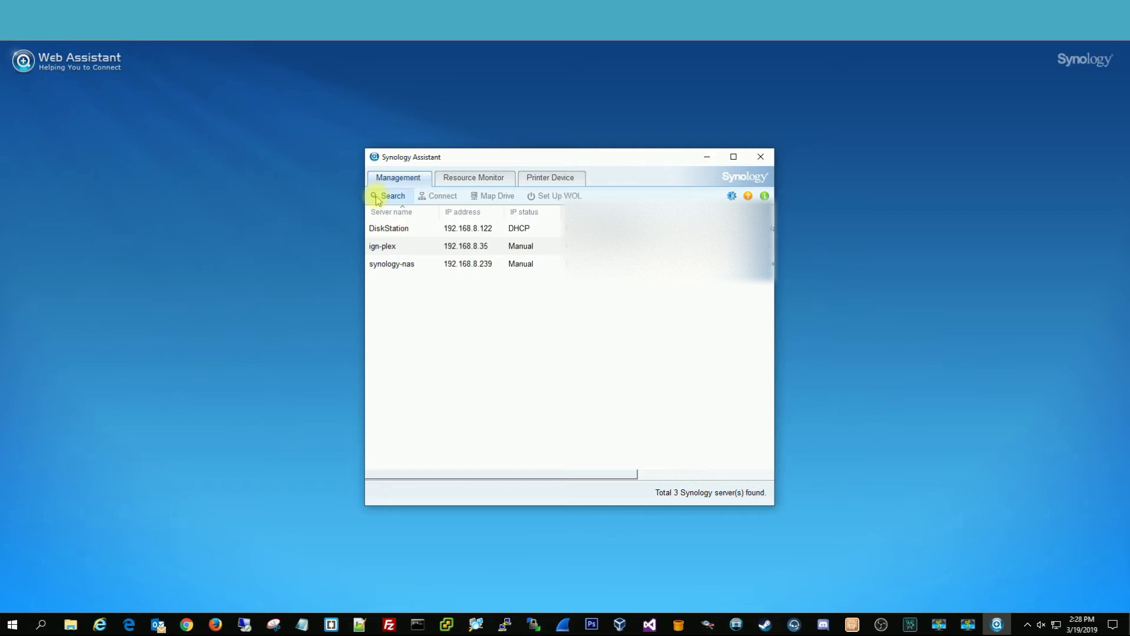
click(538, 228)
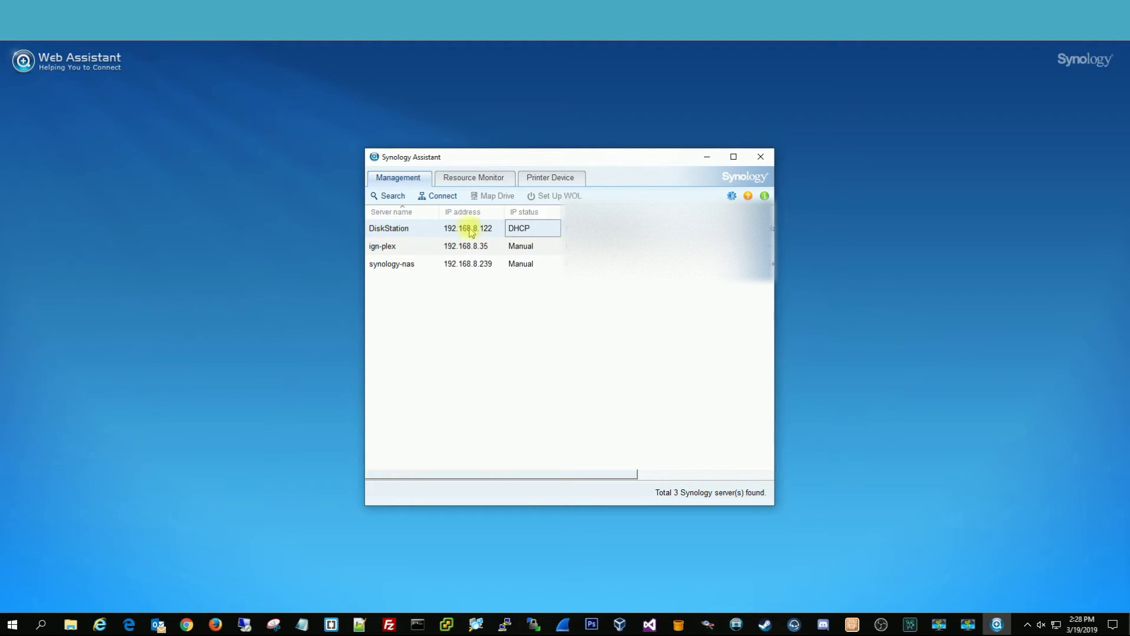
double_click(430, 228)
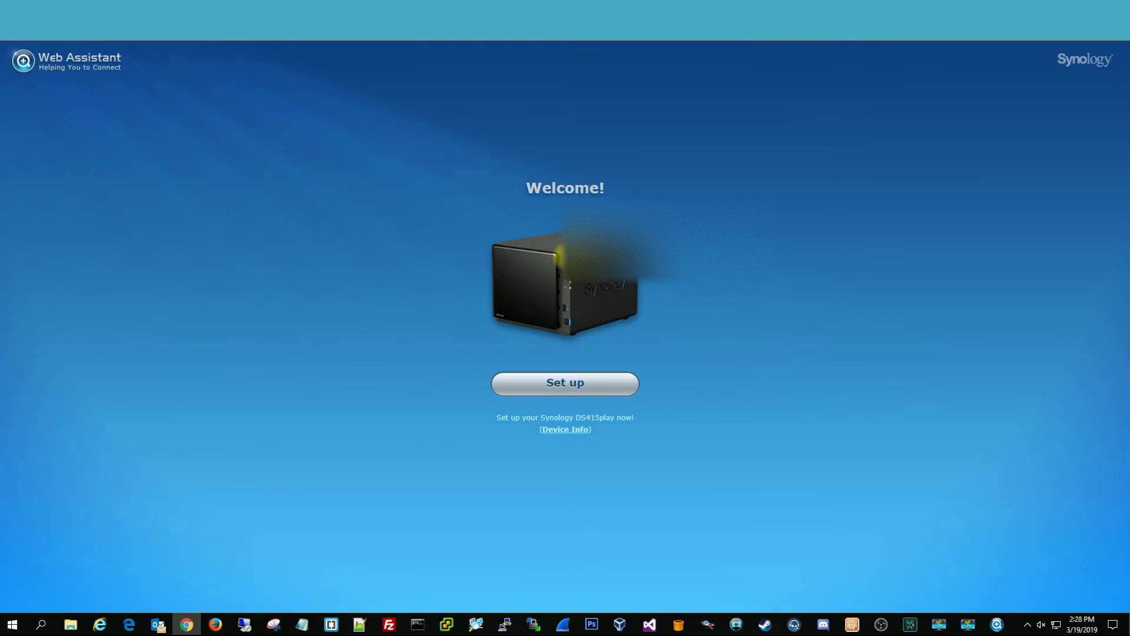
Set up the DS415play and install the latest DSM, accepting that disks 1–4 get wiped
click(591, 390)
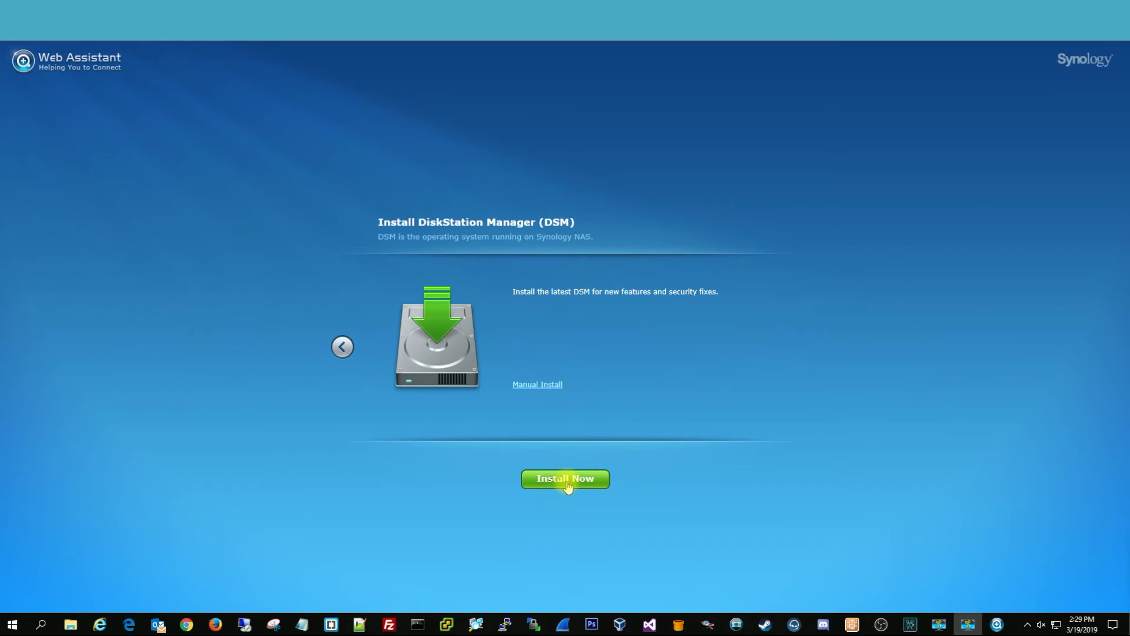
click(567, 481)
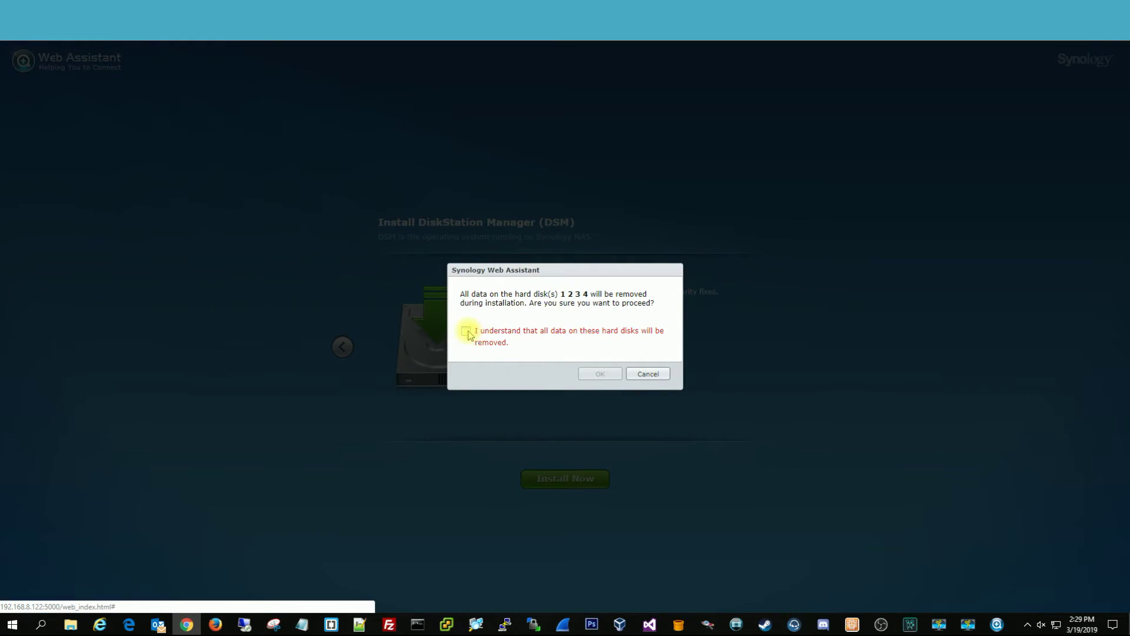
click(467, 332)
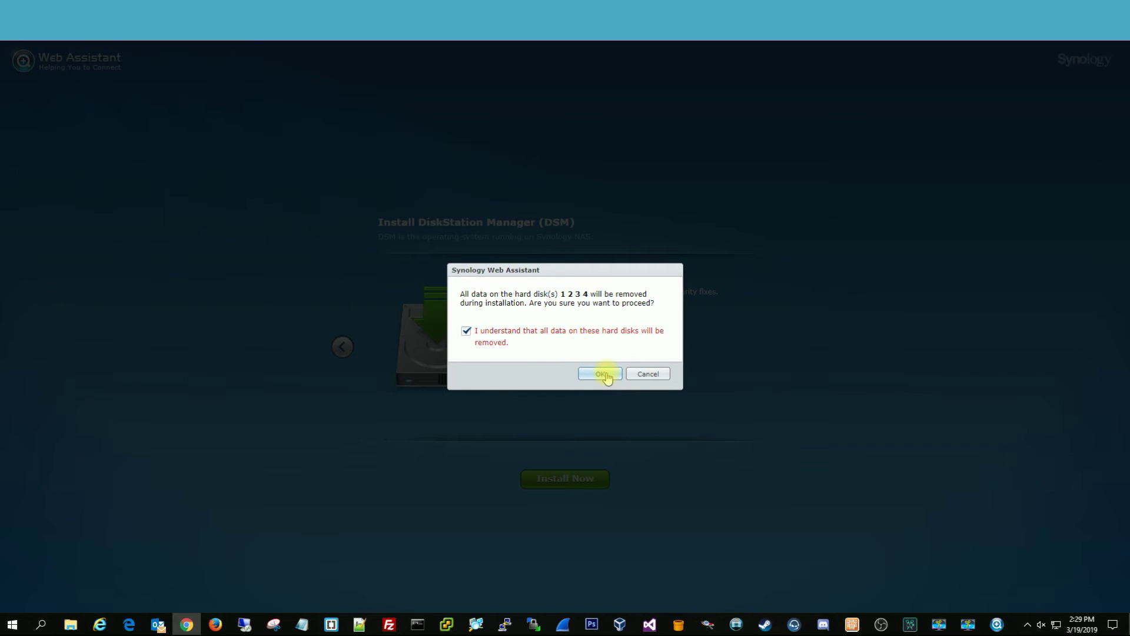
click(601, 374)
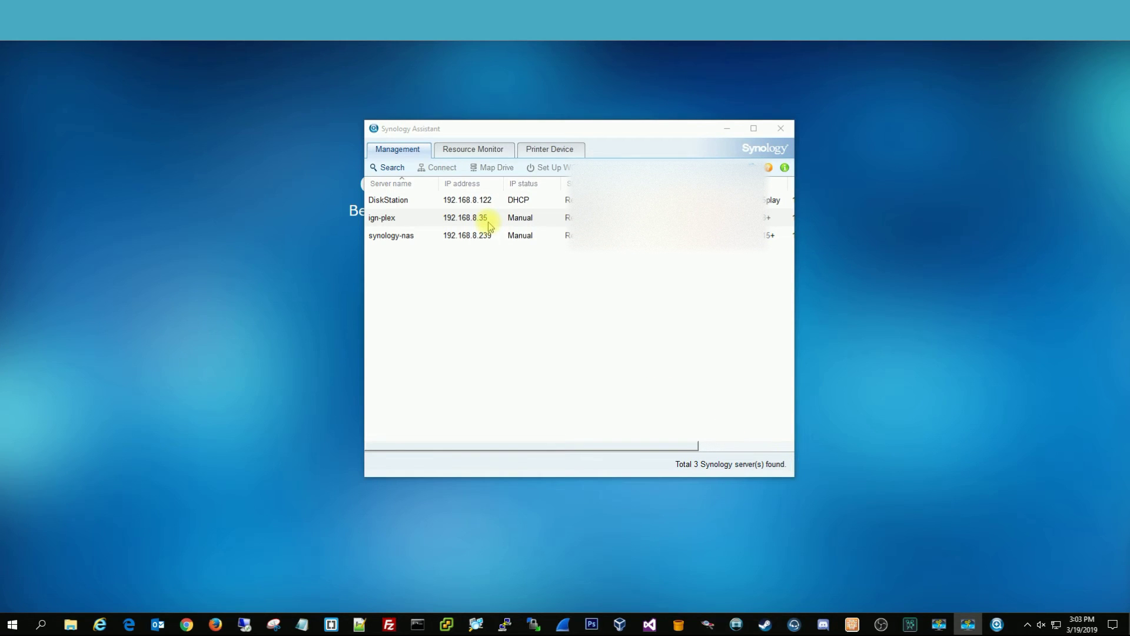
Create the newnas administrator account with 'admin' and a confirmed password, then continue
click(393, 168)
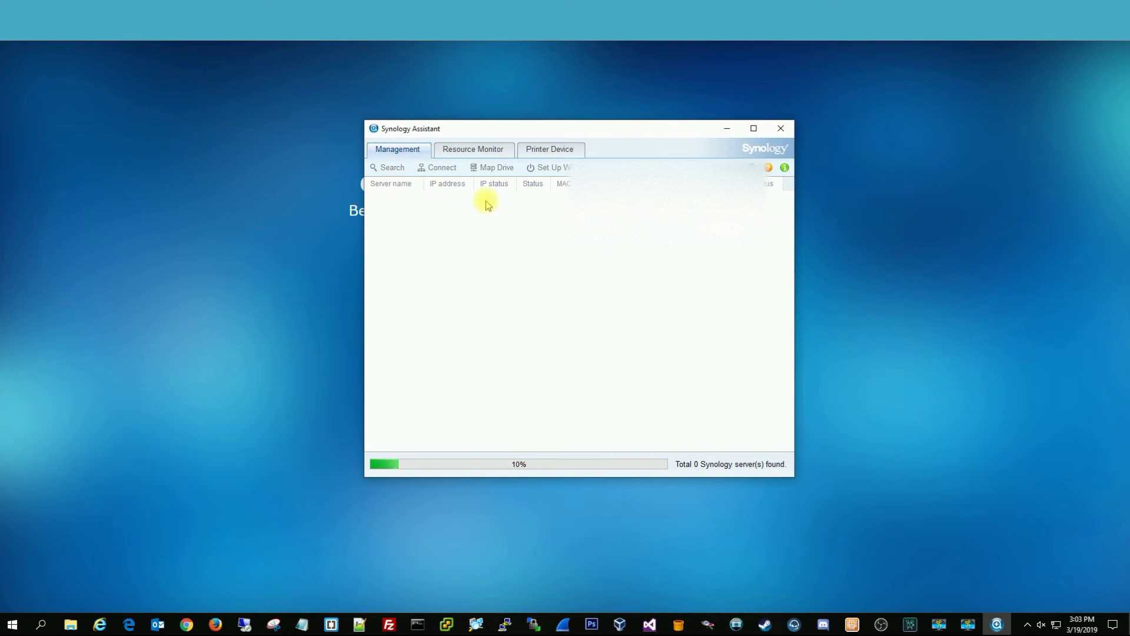
click(323, 227)
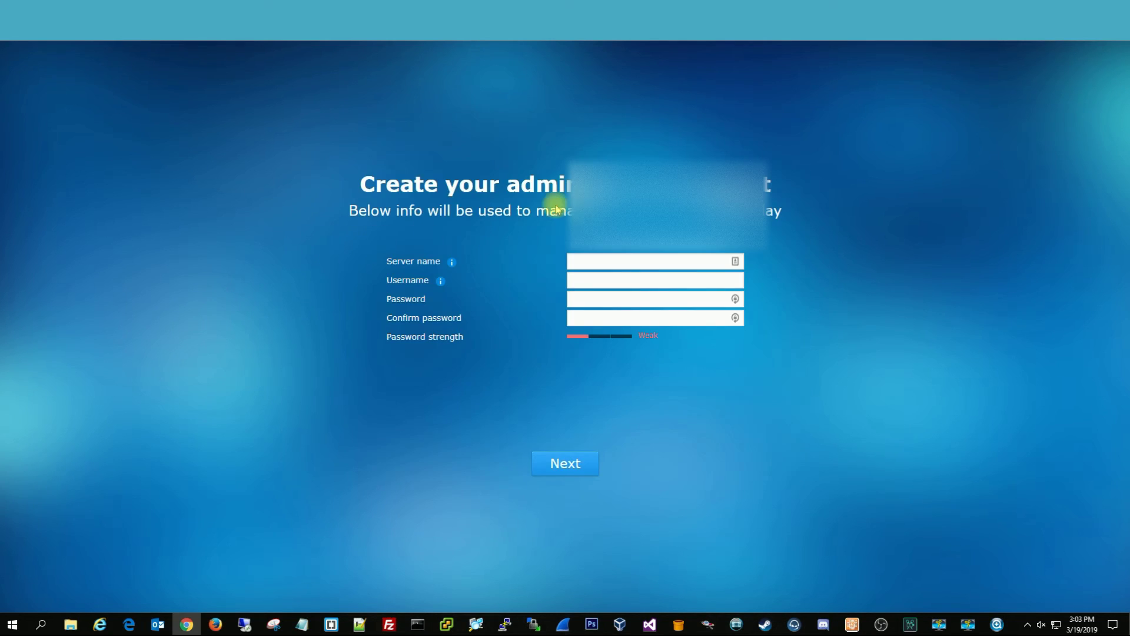
click(598, 259)
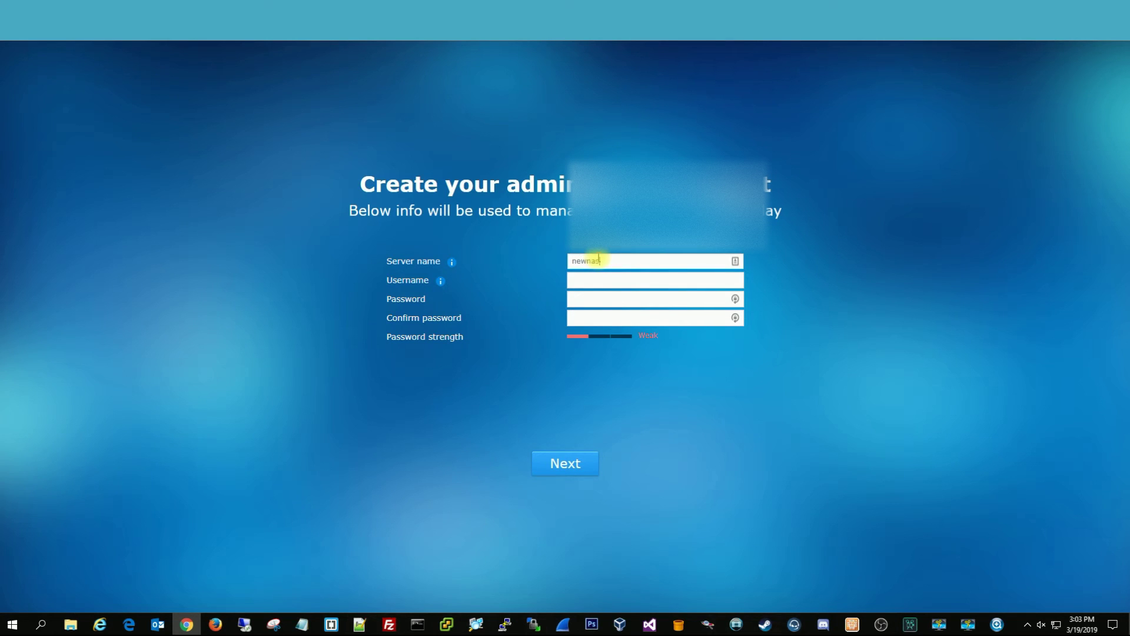
text(admin)
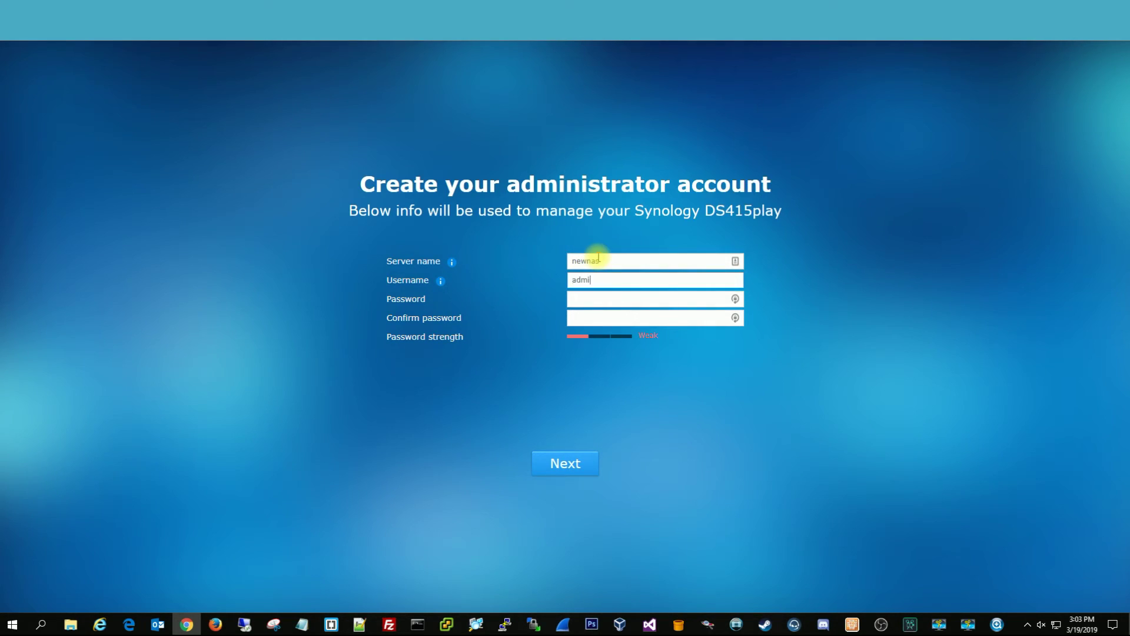
key(Tab)
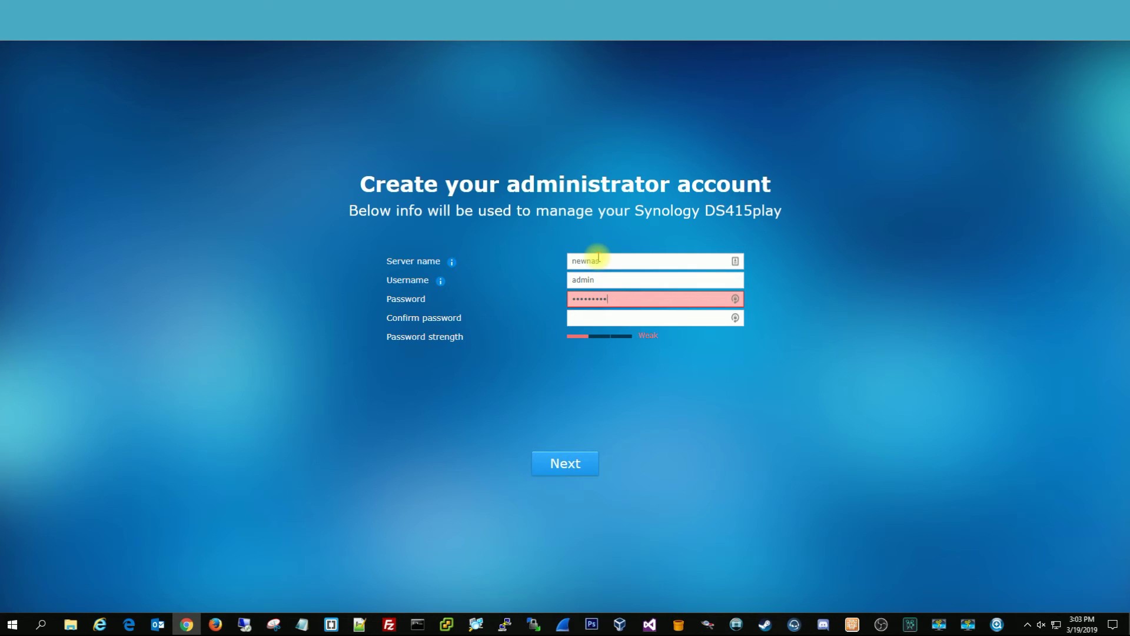
key(Tab)
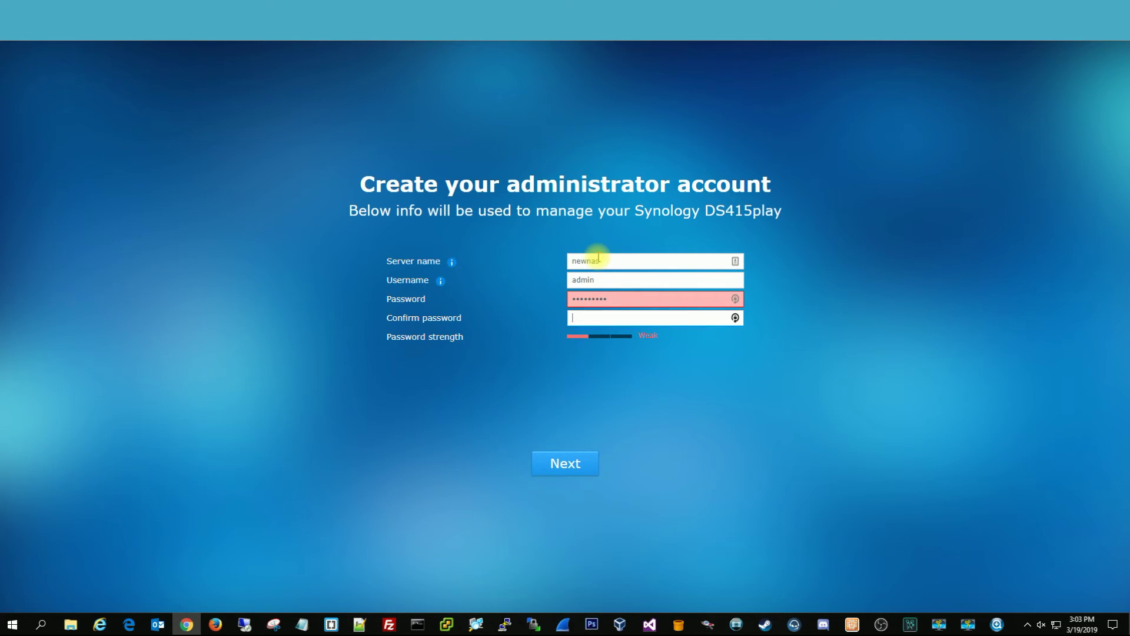
drag(618, 298, 535, 302)
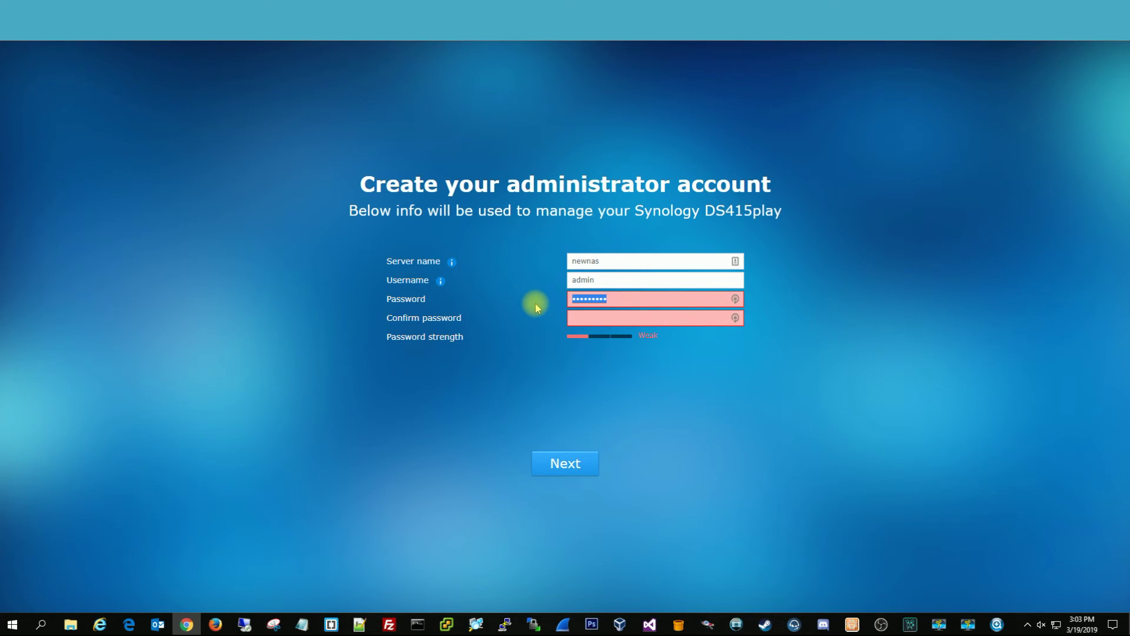
text(********)
key(Tab)
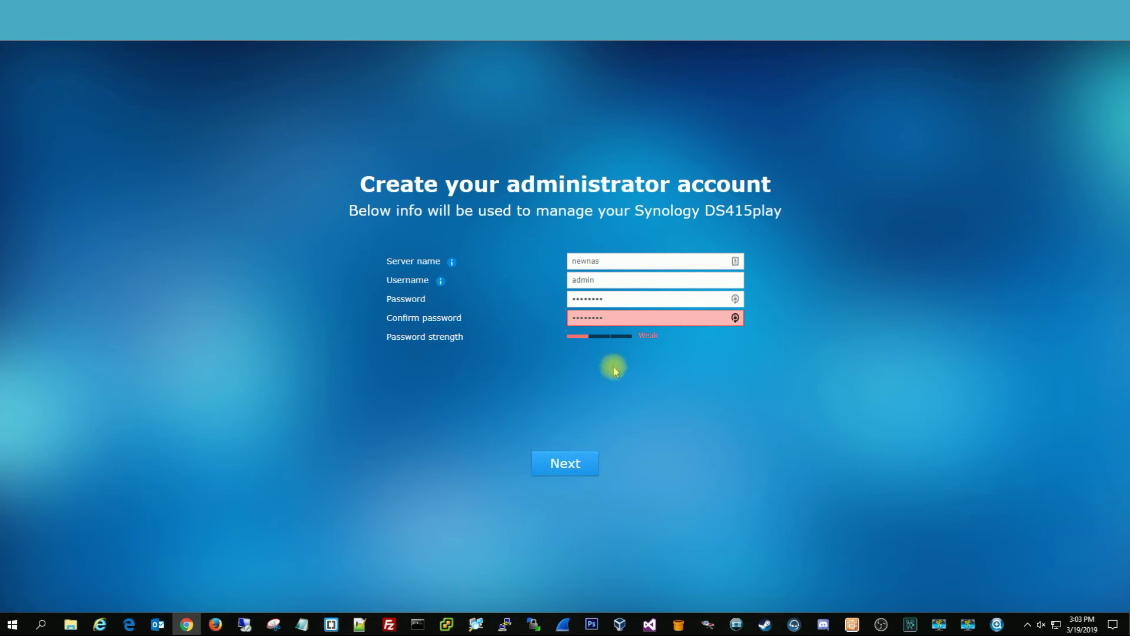
click(590, 461)
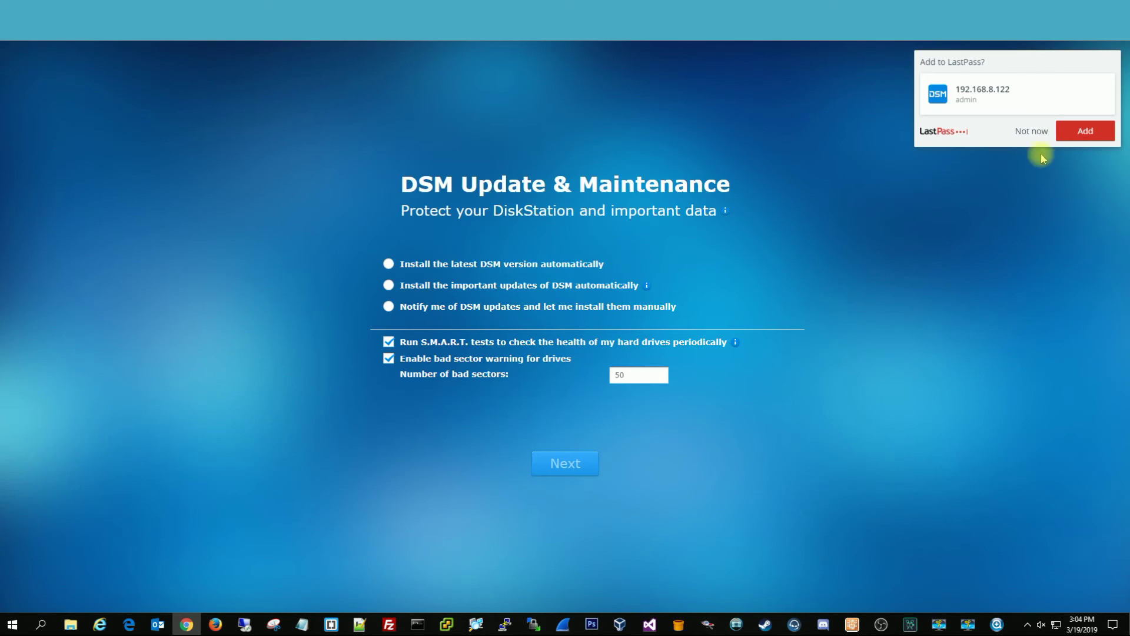
Dismiss the LastPass prompt and auto-install important DSM updates on Wed,Sat at 05:50
click(1031, 131)
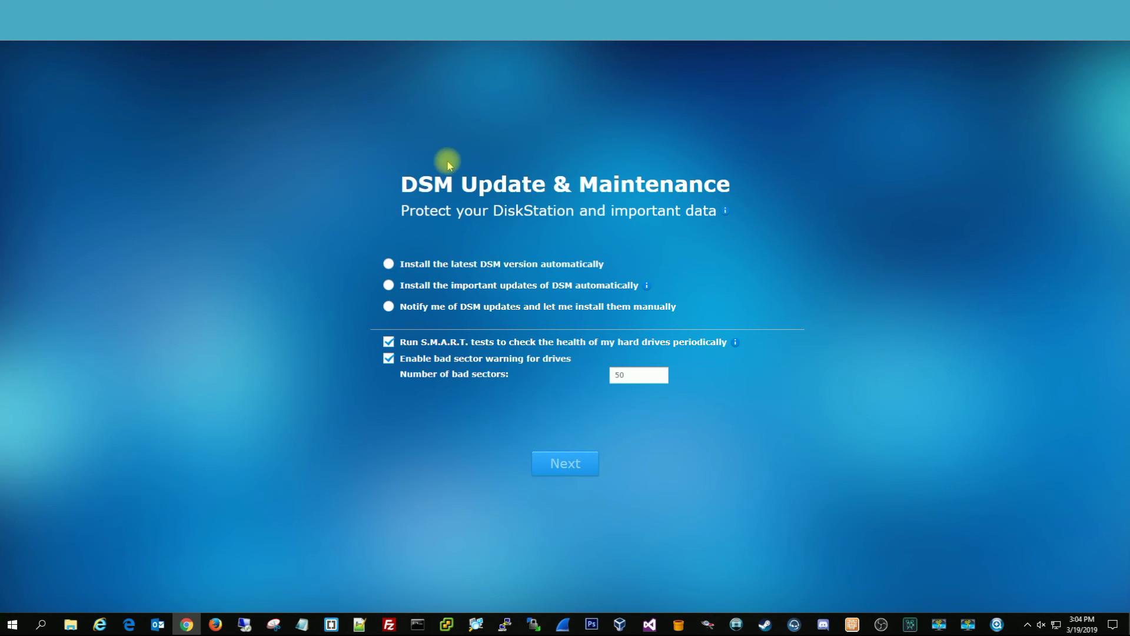
click(388, 286)
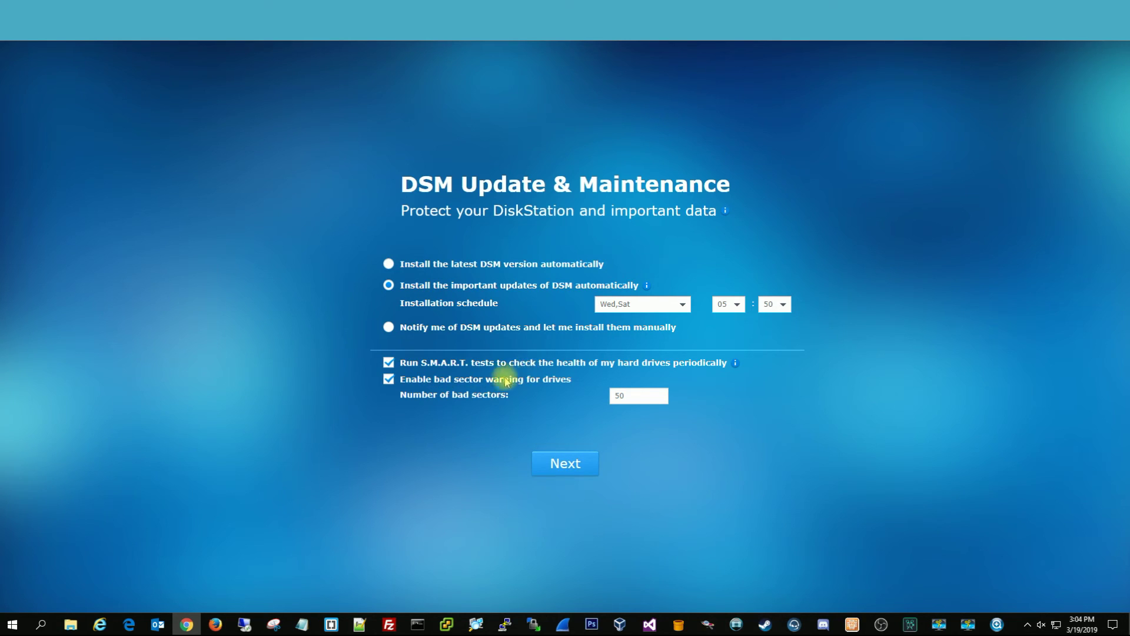
click(568, 464)
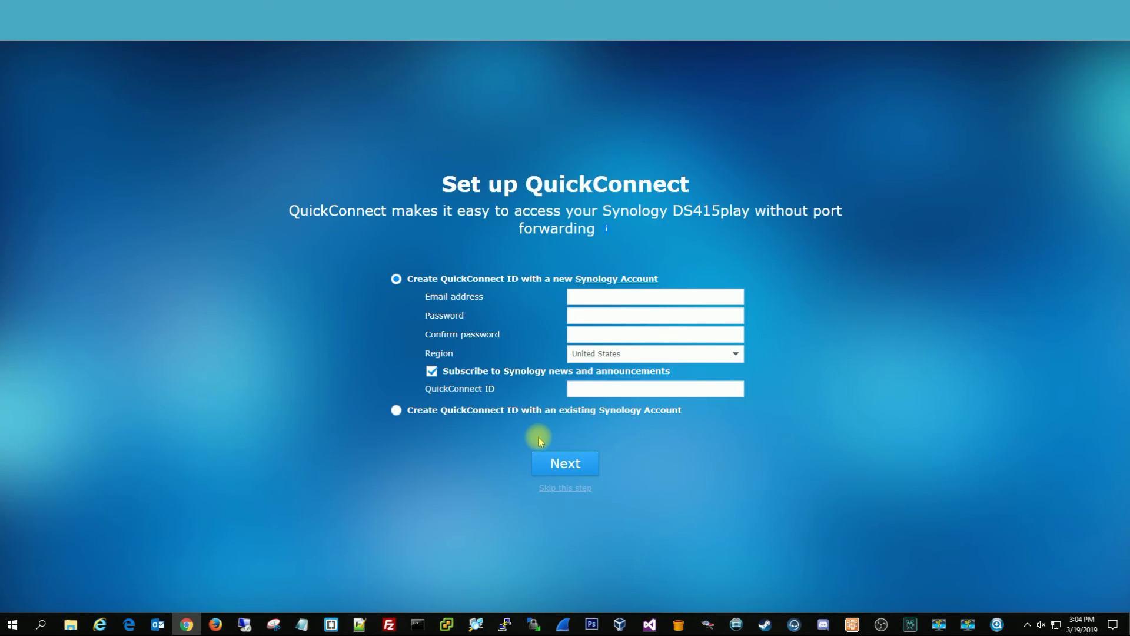
Skip QuickConnect and recommended packages, finish the wizard, and decline device analytics
click(575, 487)
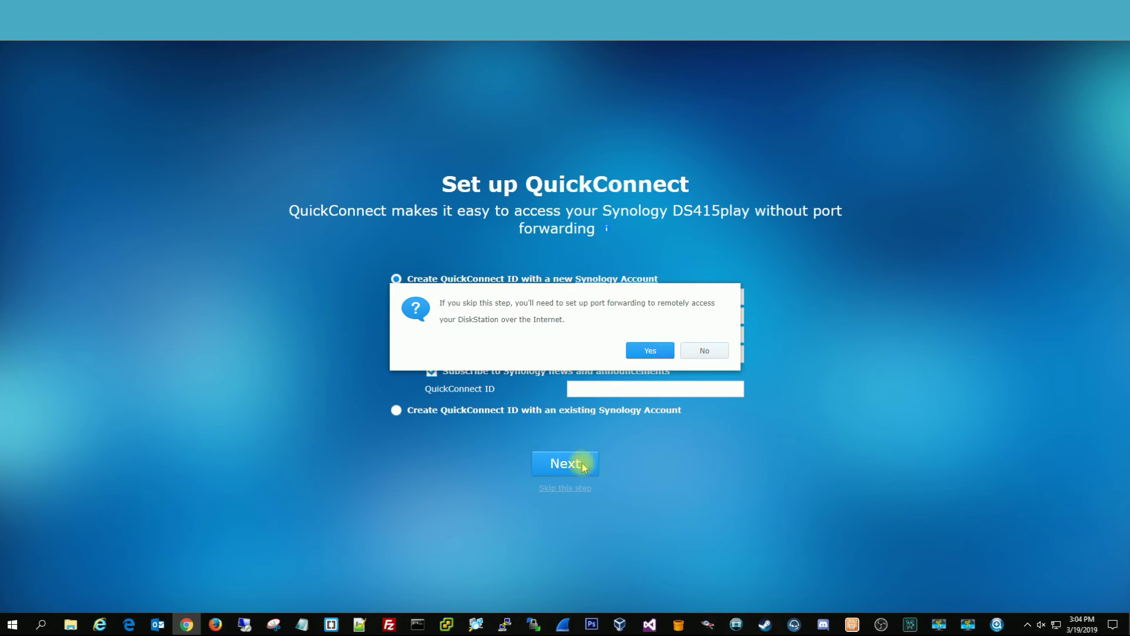
click(640, 353)
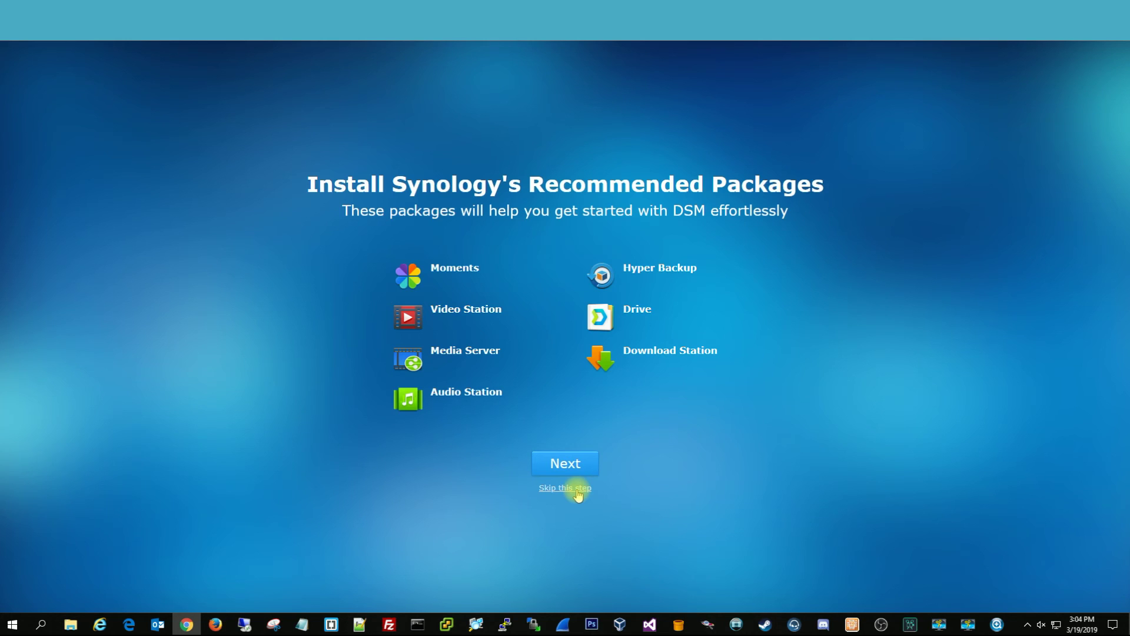
click(577, 488)
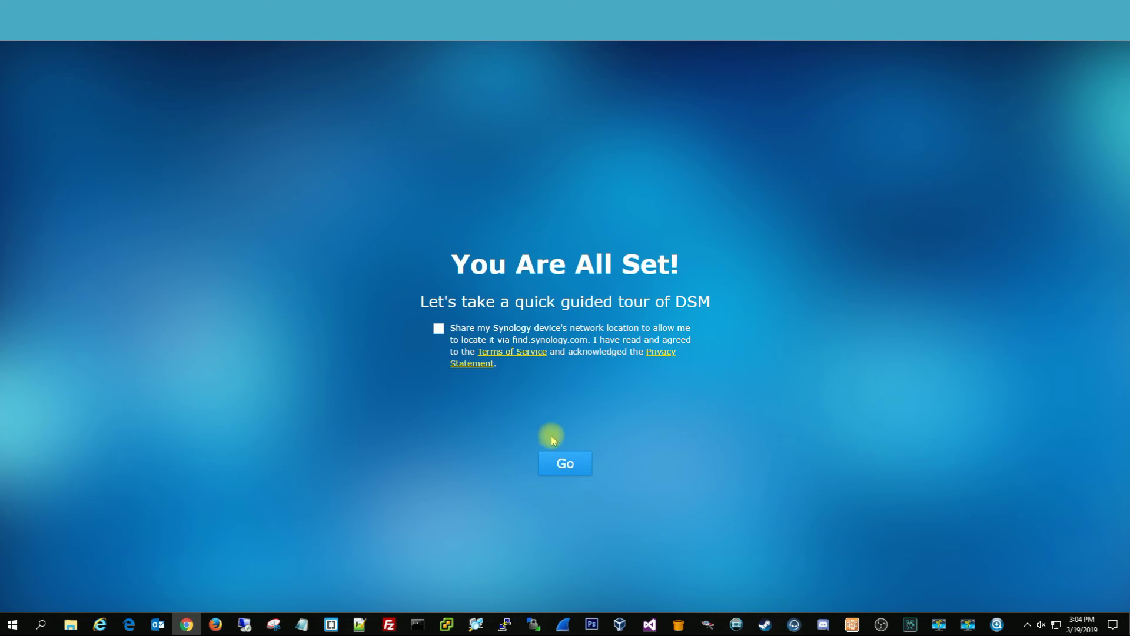
click(566, 460)
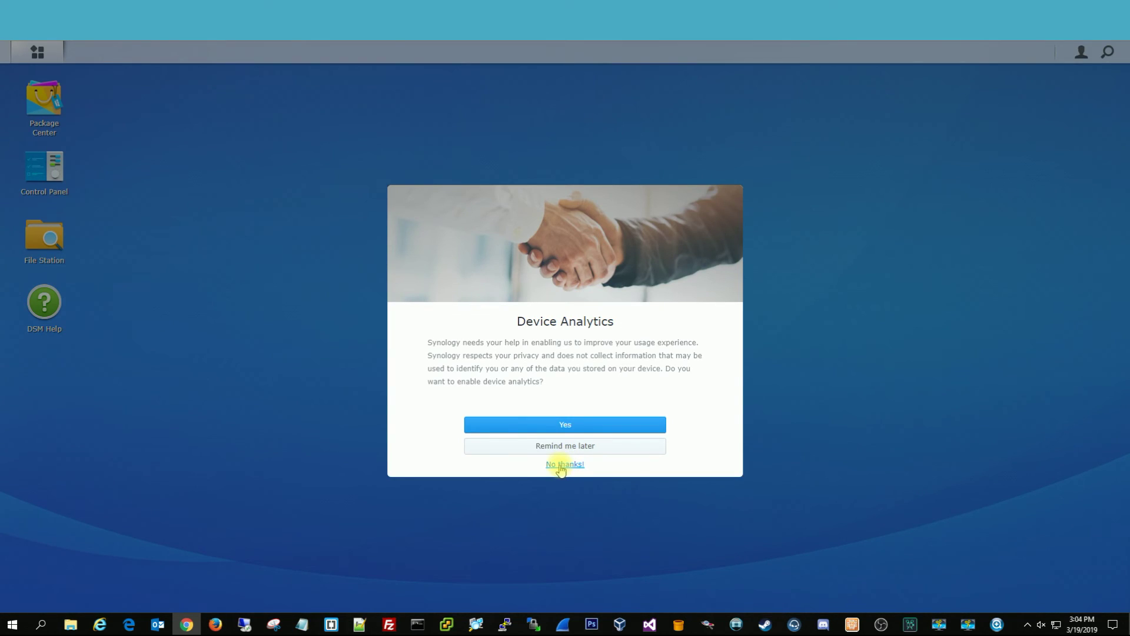
click(559, 465)
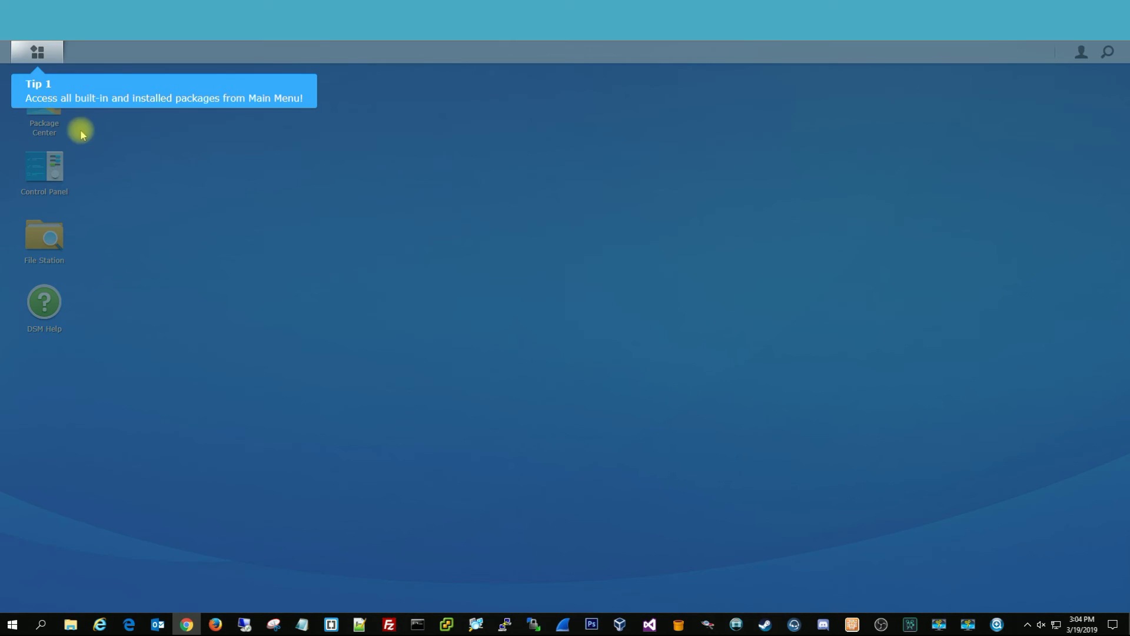
Dismiss the three welcome tips and launch Storage Manager from the Main Menu
click(65, 114)
click(54, 159)
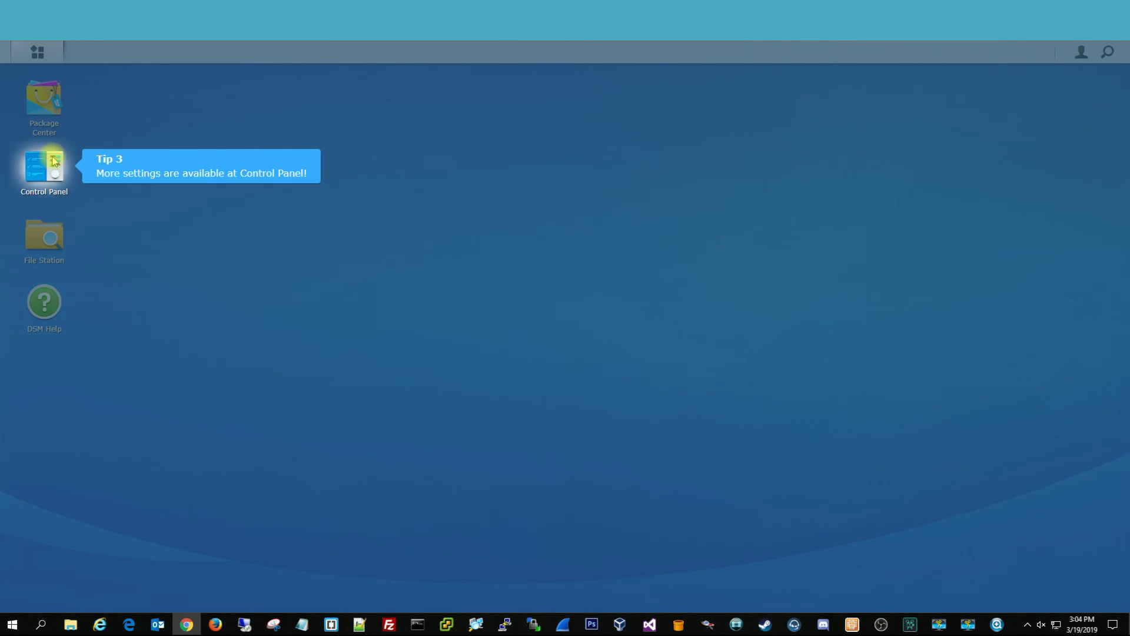
click(53, 158)
click(39, 53)
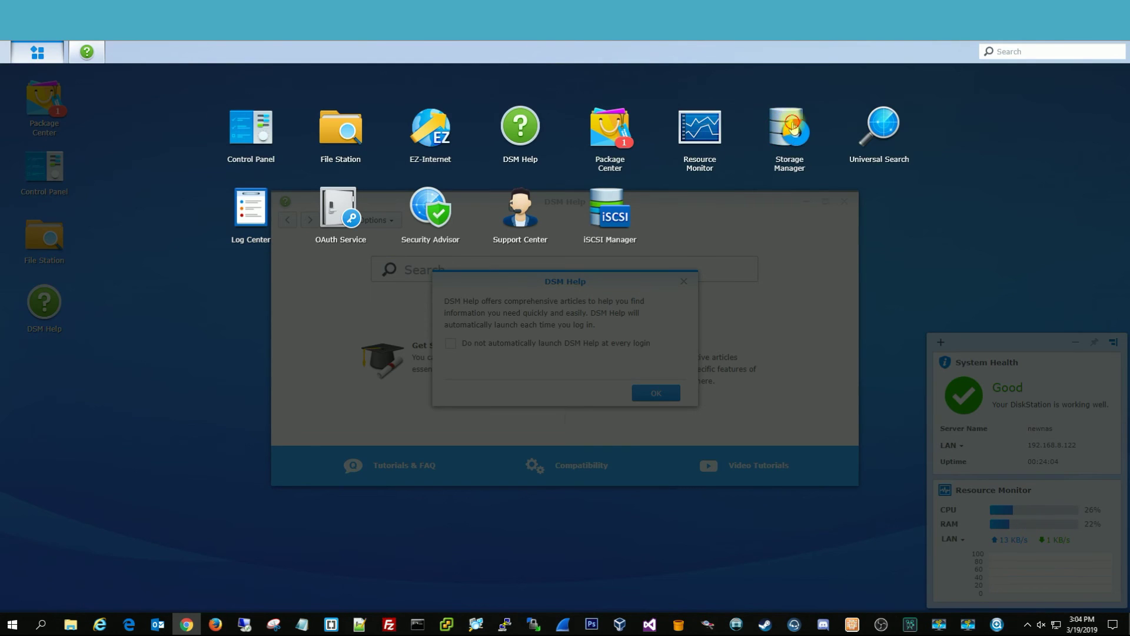
click(794, 125)
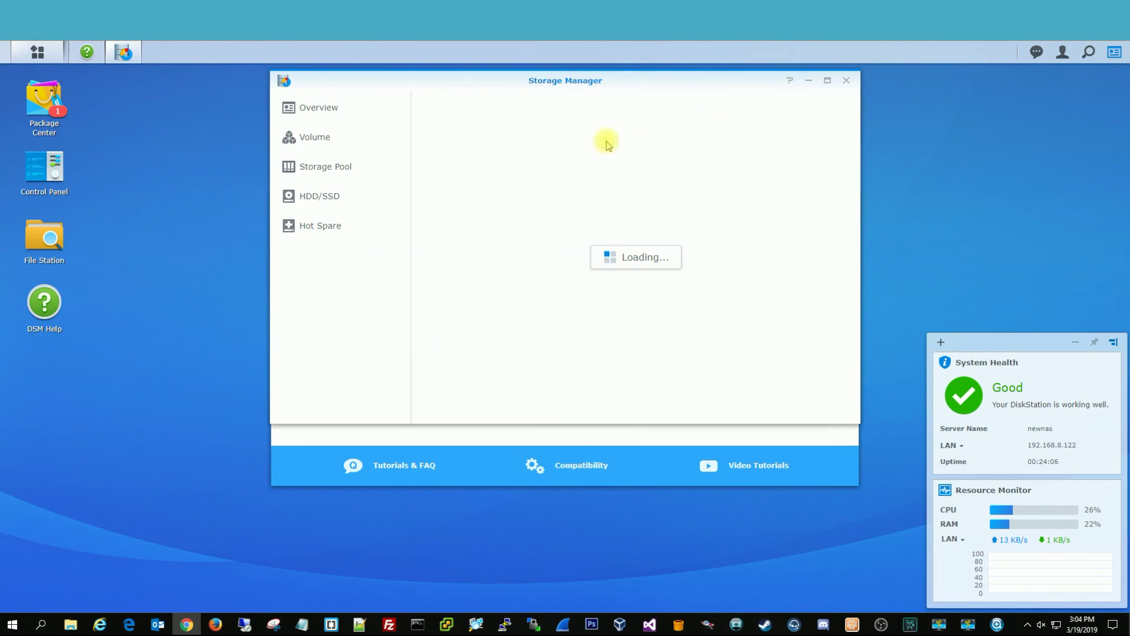
Review the SHR Volume 1 and storage pool details, then close Storage Manager
click(330, 139)
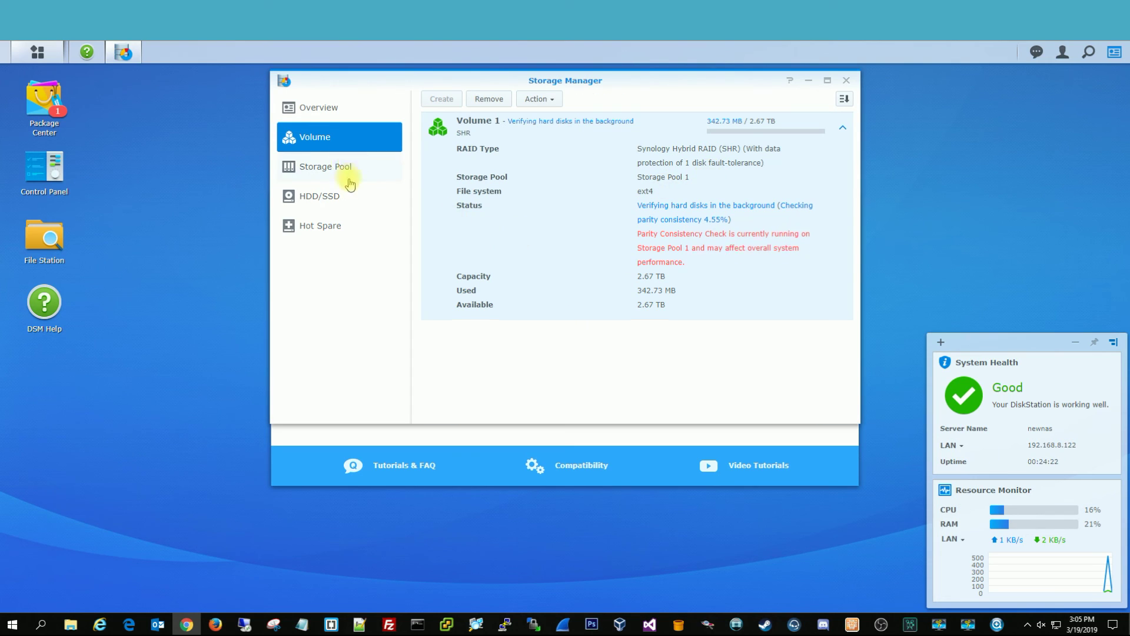
click(347, 170)
click(846, 81)
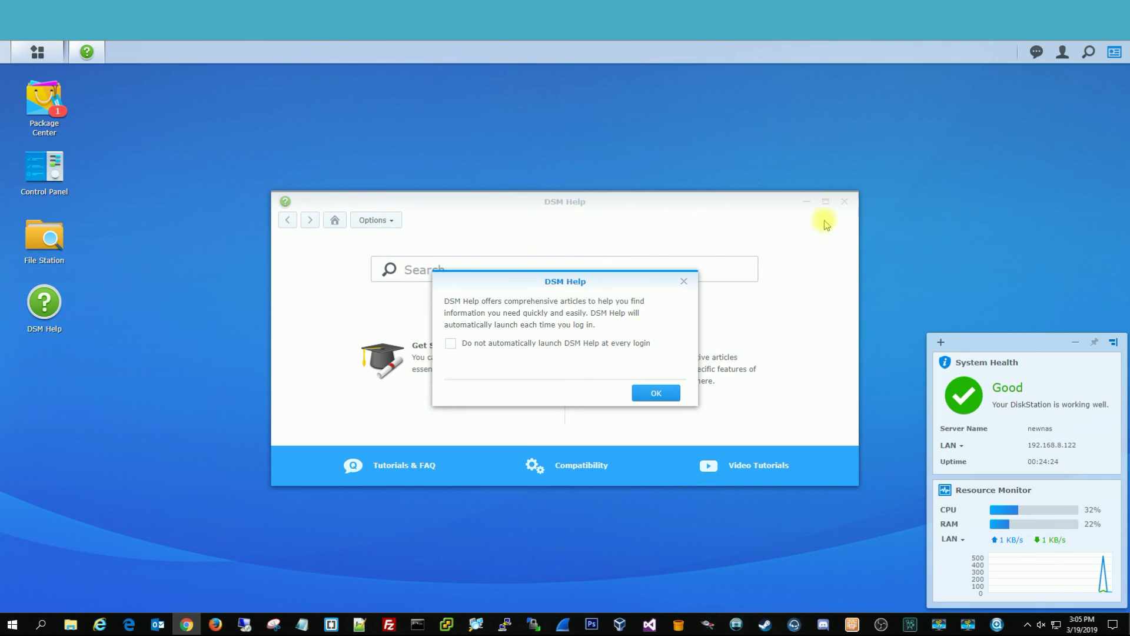
Stop DSM Help launching at every login, close it, and open File Station
click(577, 350)
click(656, 393)
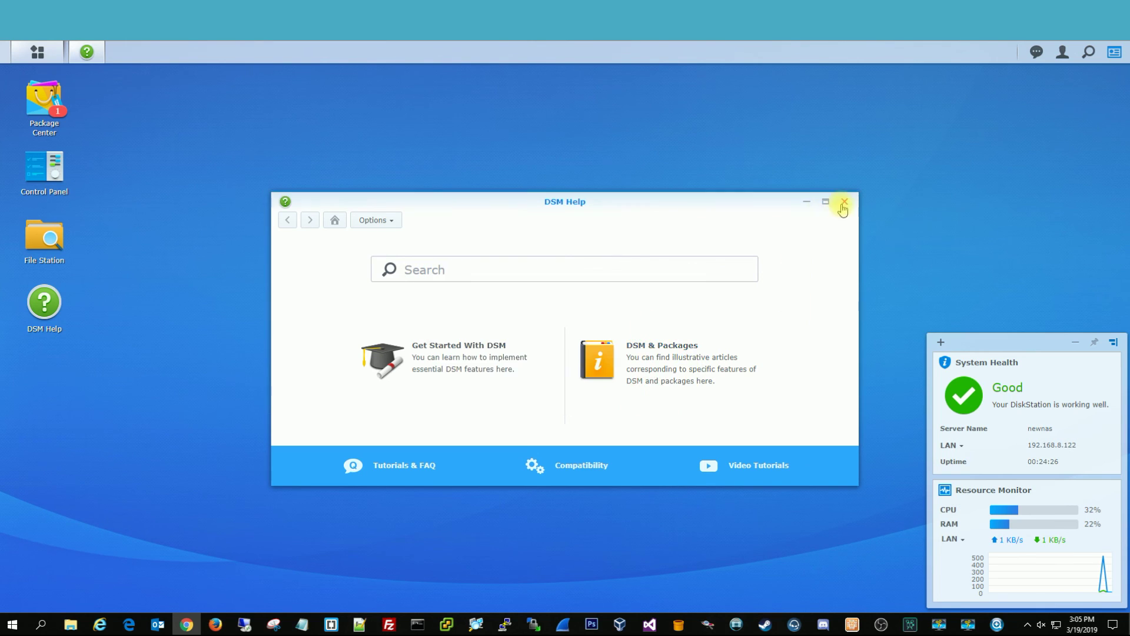
click(845, 202)
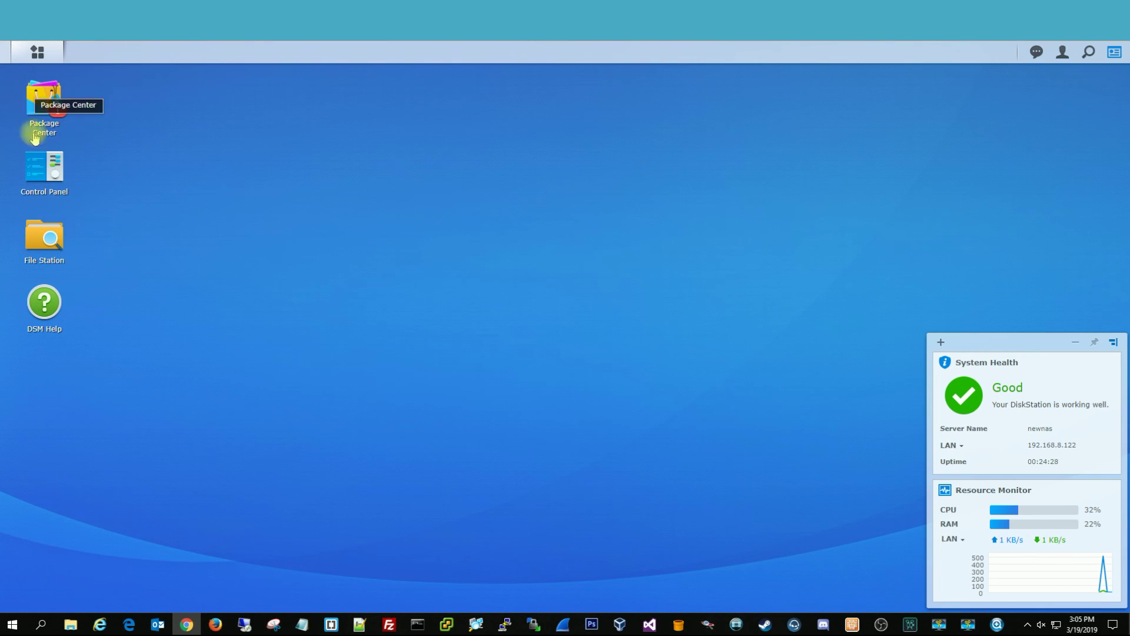
click(35, 223)
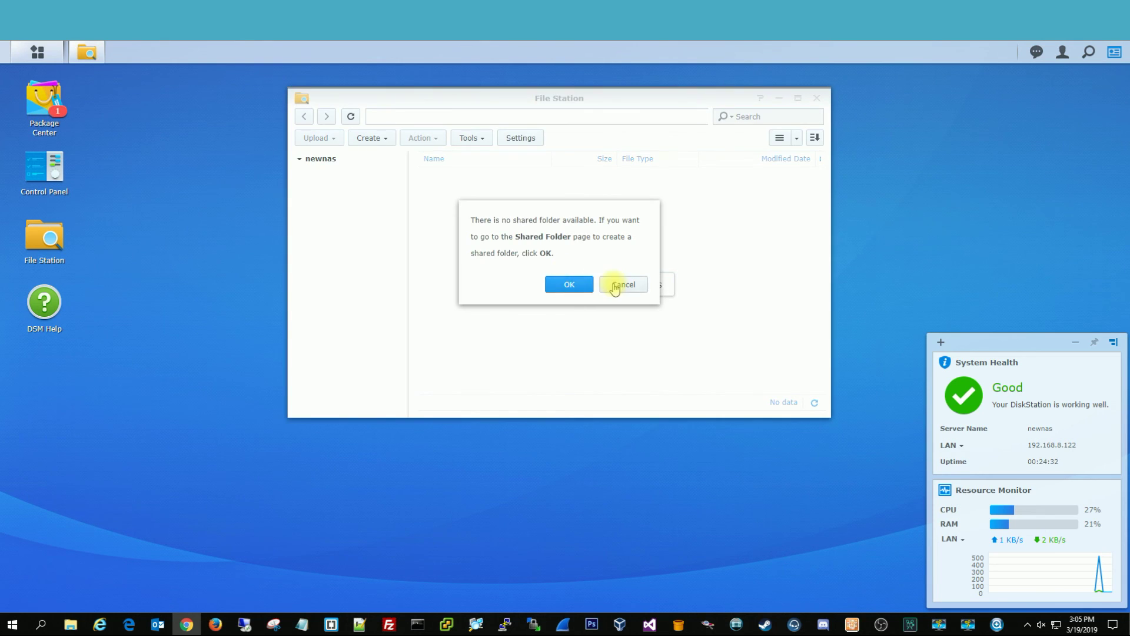
Skip the shared-folder prompt and accept Package Center's Terms of Service and Privacy Statement
click(610, 284)
click(43, 101)
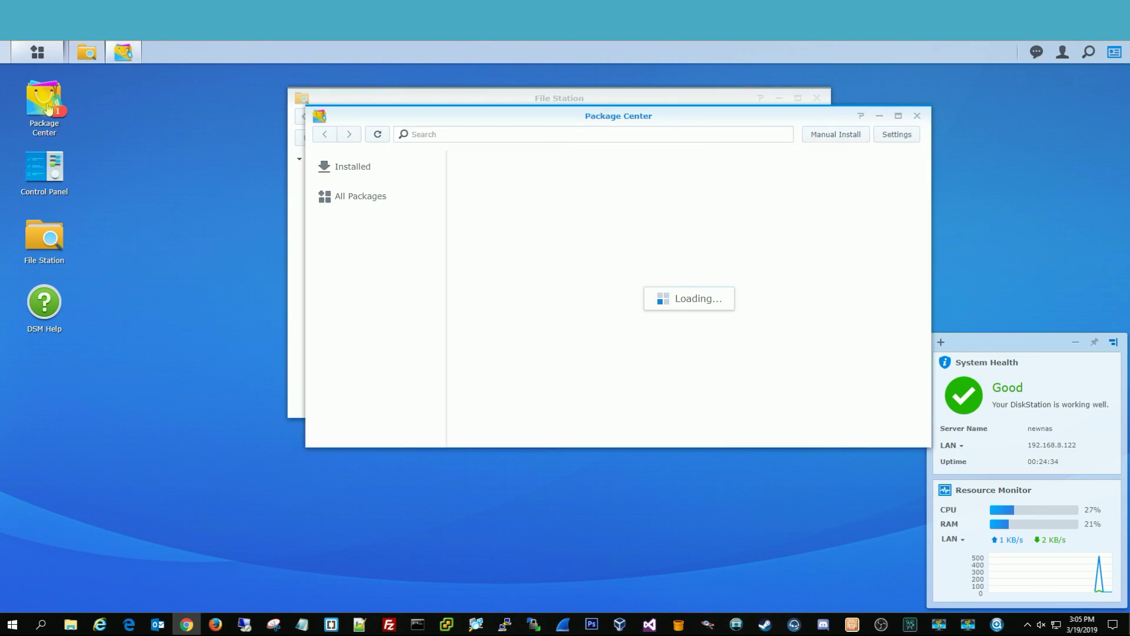
click(425, 352)
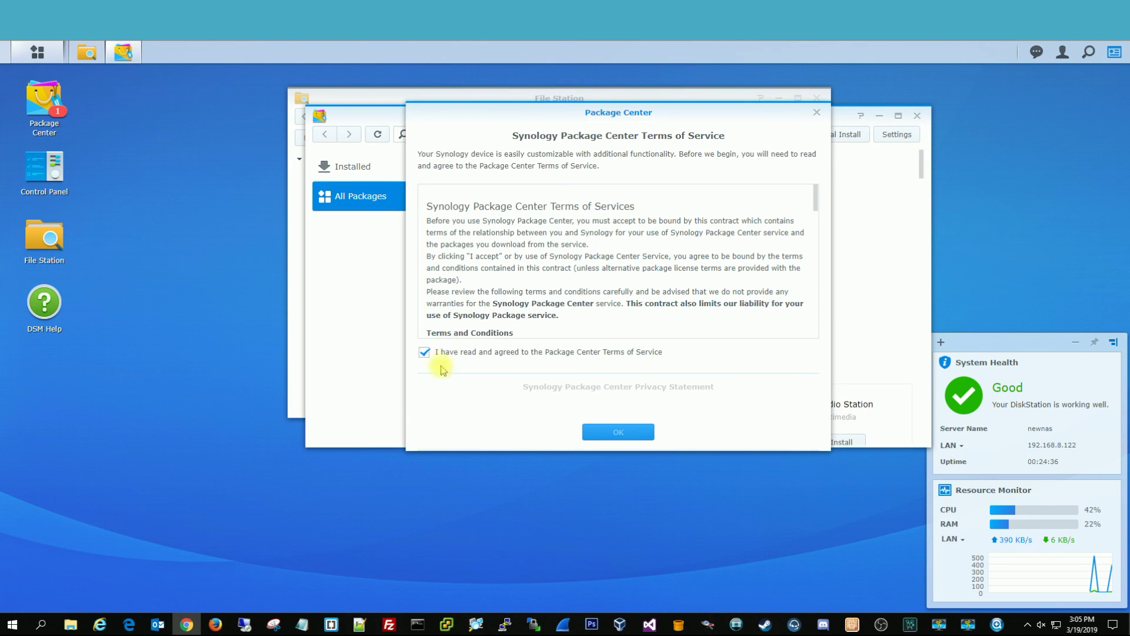
click(424, 390)
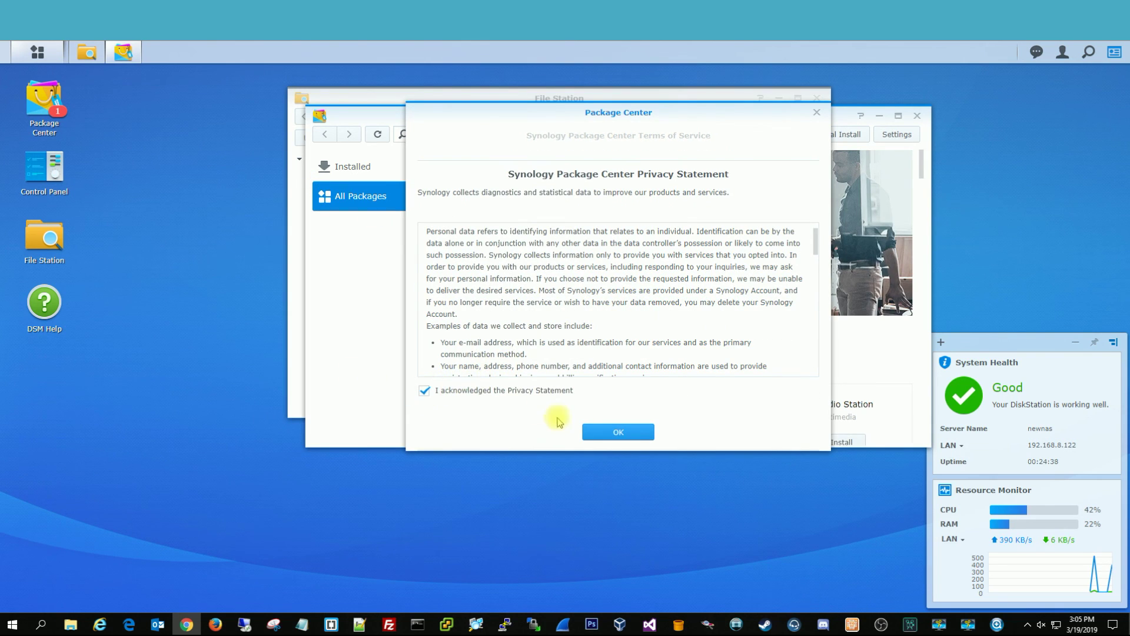
click(620, 442)
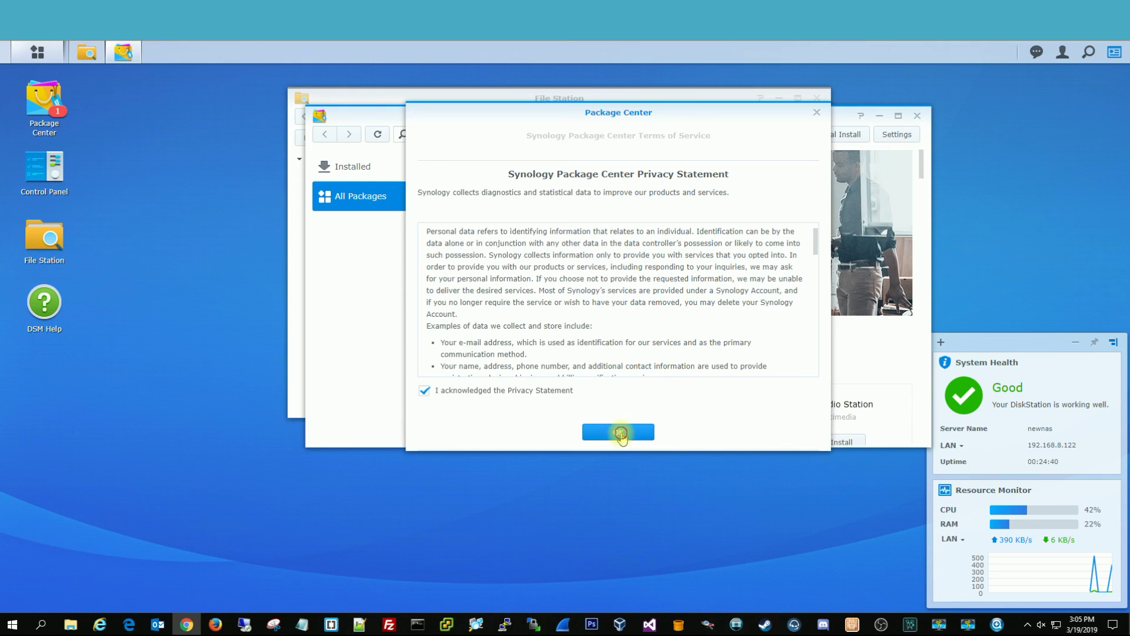
scroll(649, 361, down, 2)
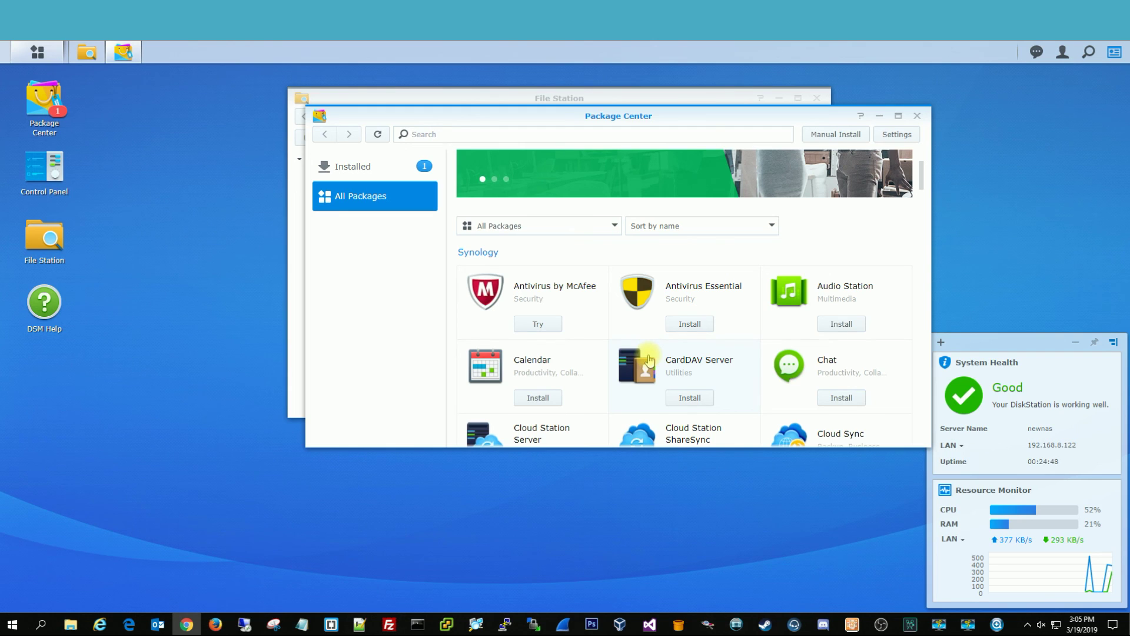
Scroll down and back through the All Packages list, then close Package Center
scroll(649, 361, down, 3)
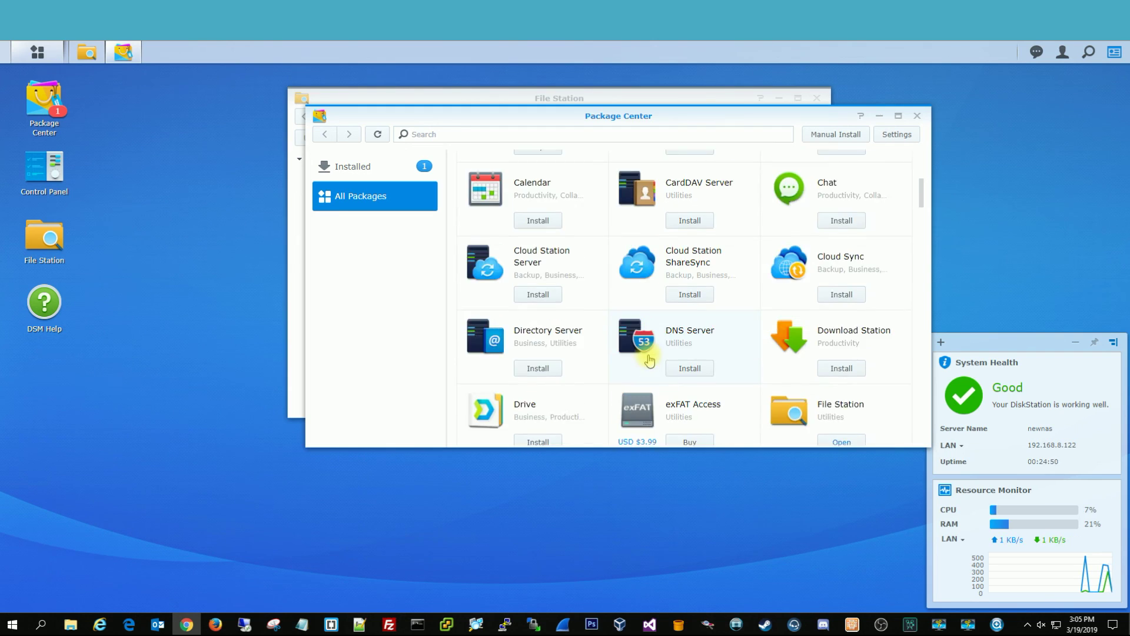
scroll(803, 287, down, 3)
scroll(803, 287, down, 20)
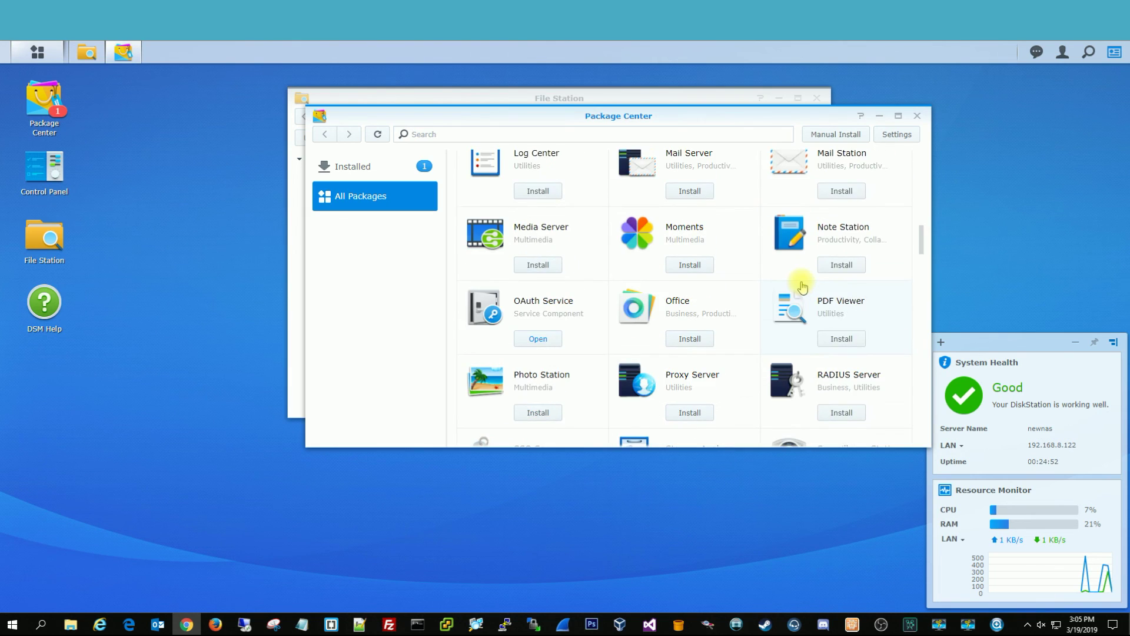
scroll(803, 286, down, 10)
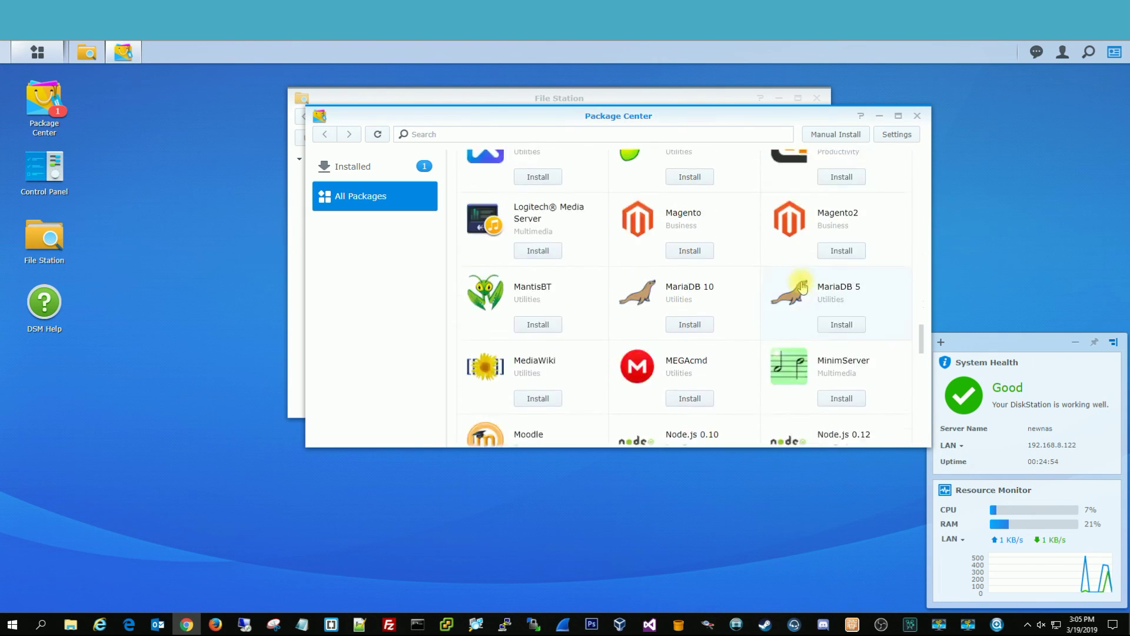
scroll(803, 287, down, 10)
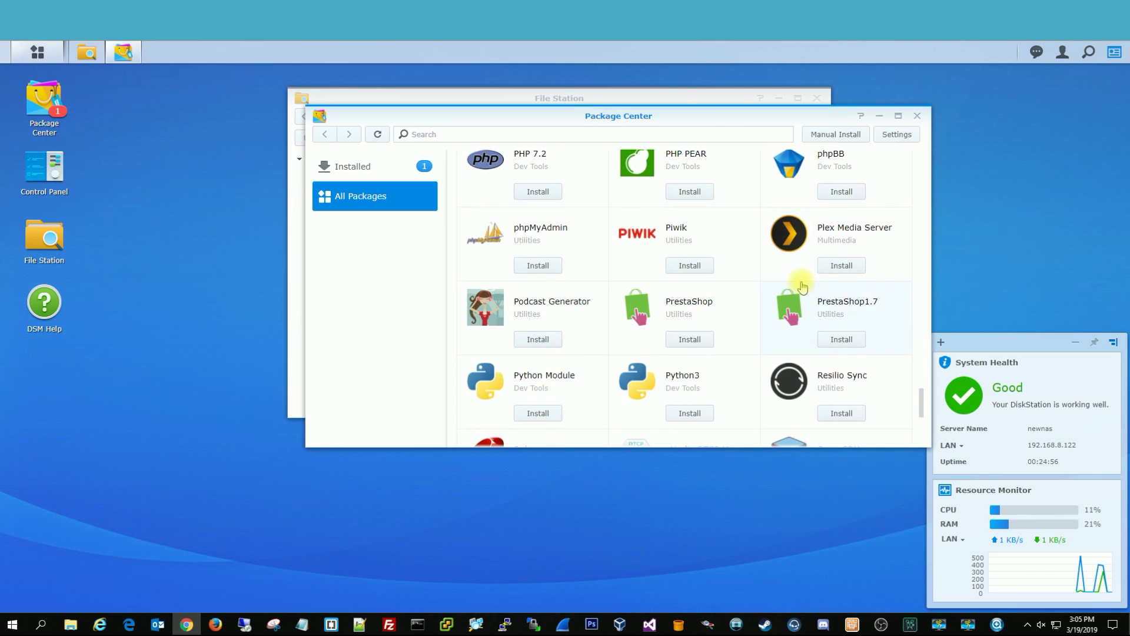
scroll(848, 295, up, 10)
scroll(847, 294, up, 20)
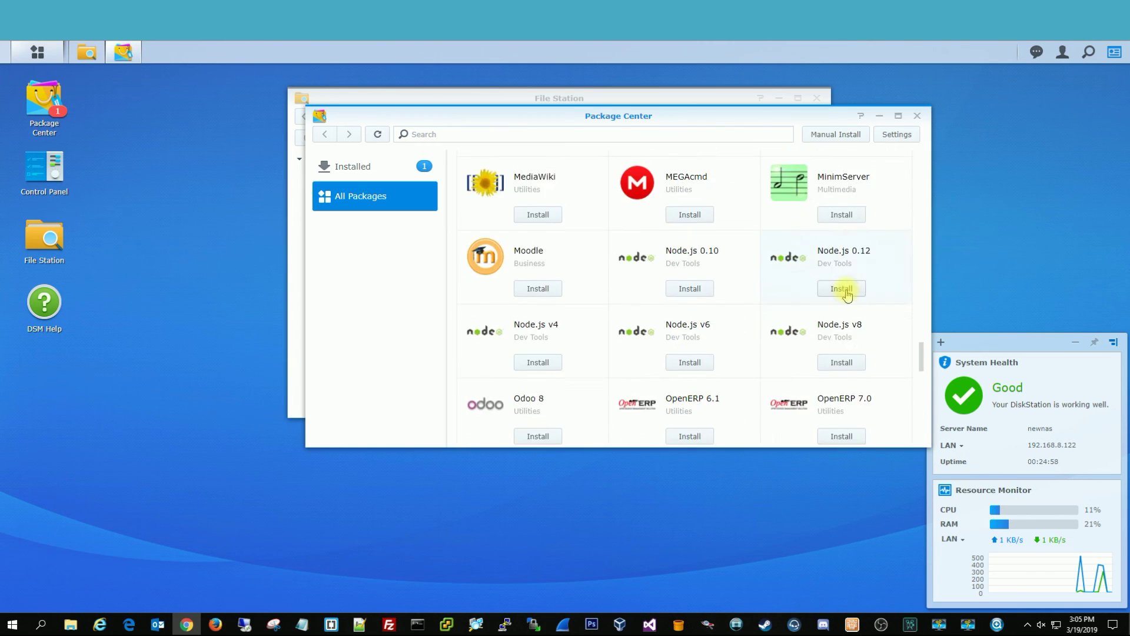
scroll(853, 289, up, 2)
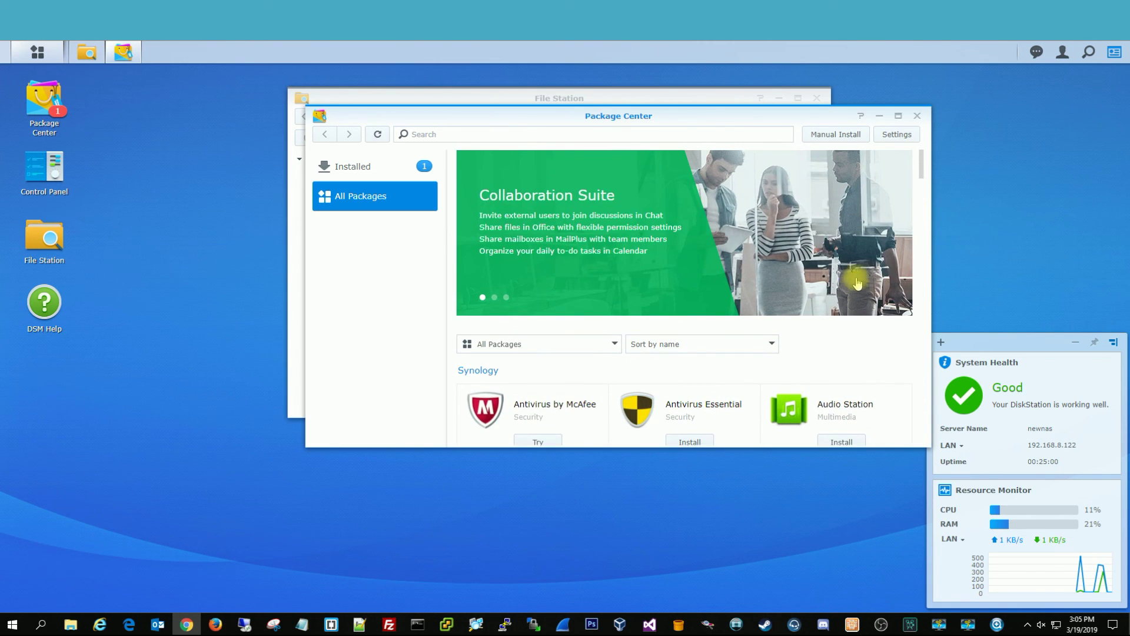
scroll(740, 363, down, 1)
scroll(706, 335, down, 1)
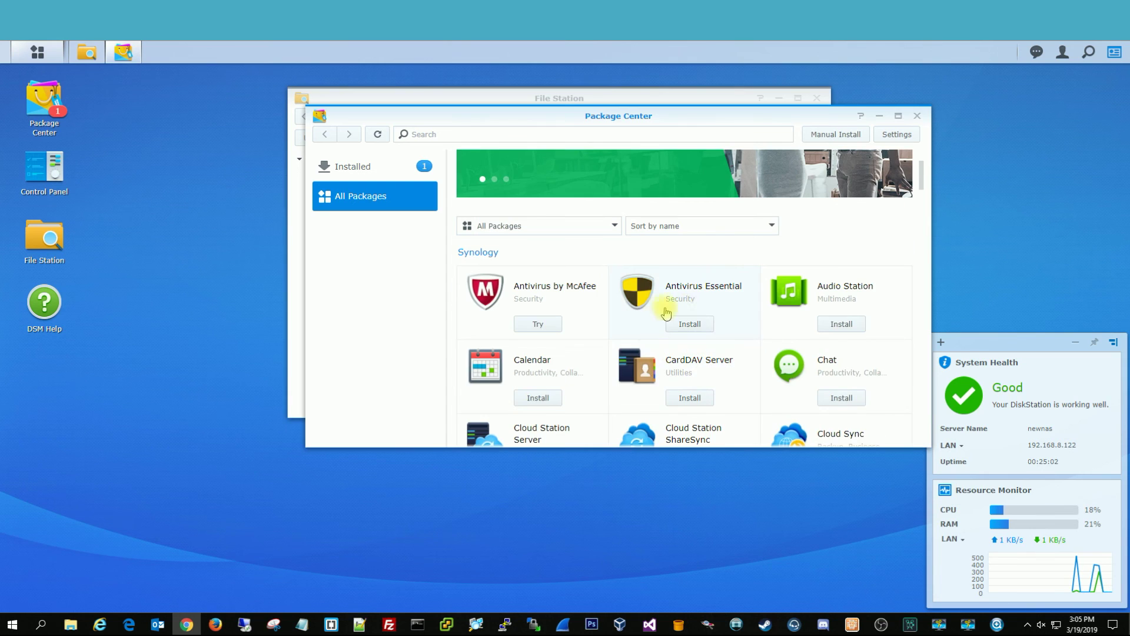
click(917, 116)
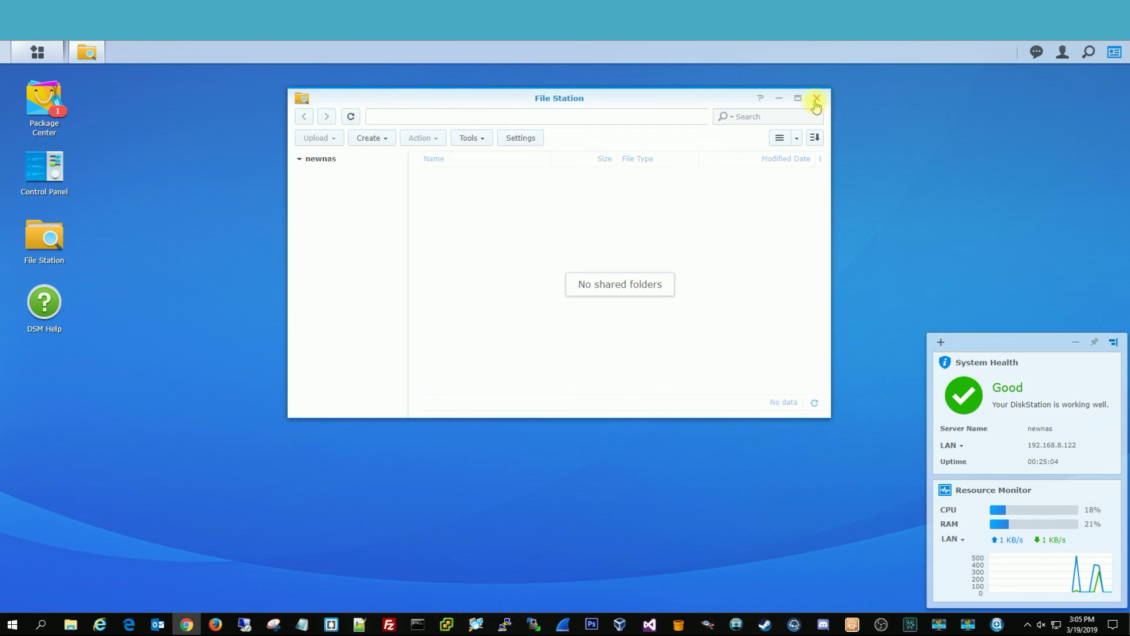
Close the File Station window to return to the bare DSM desktop
click(817, 98)
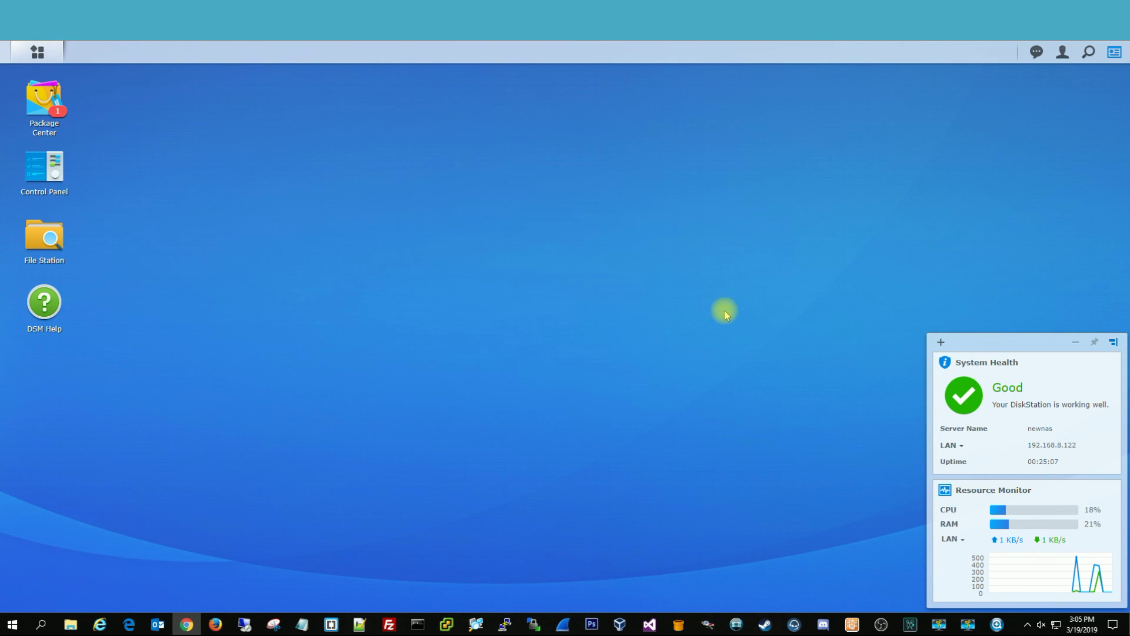